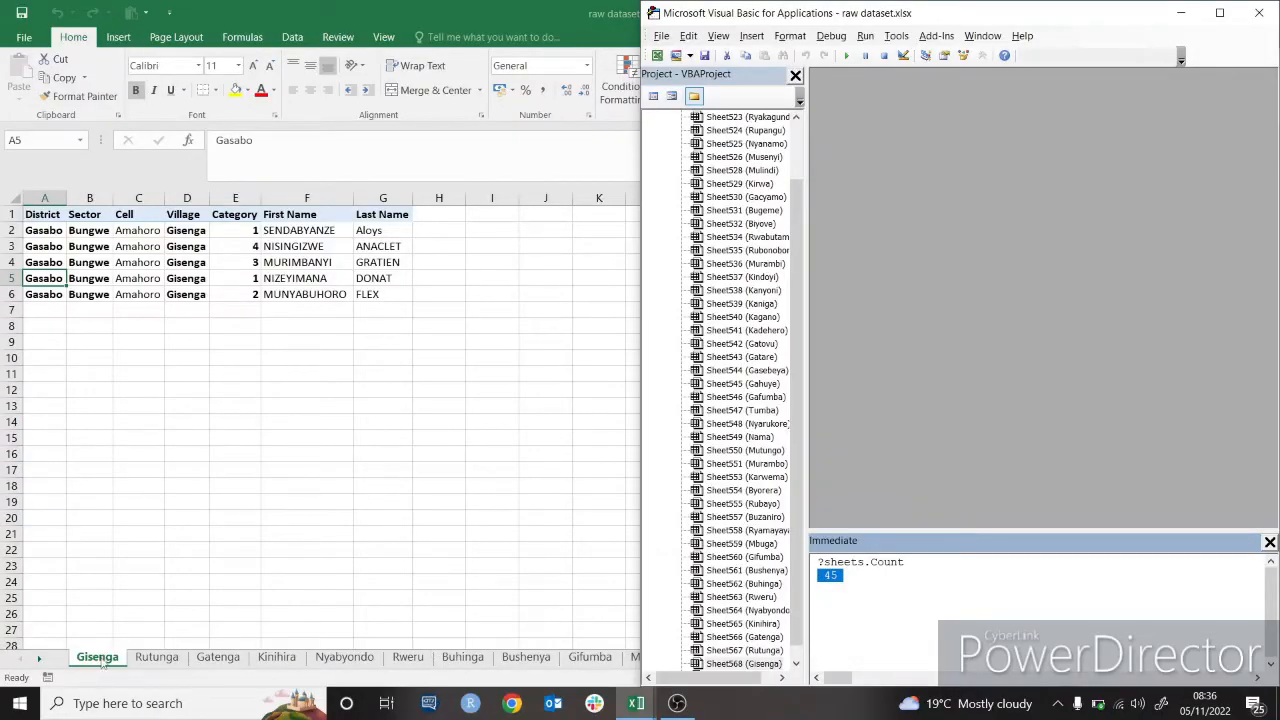
Step: Look through the village sheets from Gisenga to the last one, Cyahera, and return to Gisenga
{"action": "left_click", "coordinate": [100, 664]}
{"action": "left_click", "coordinate": [157, 660]}
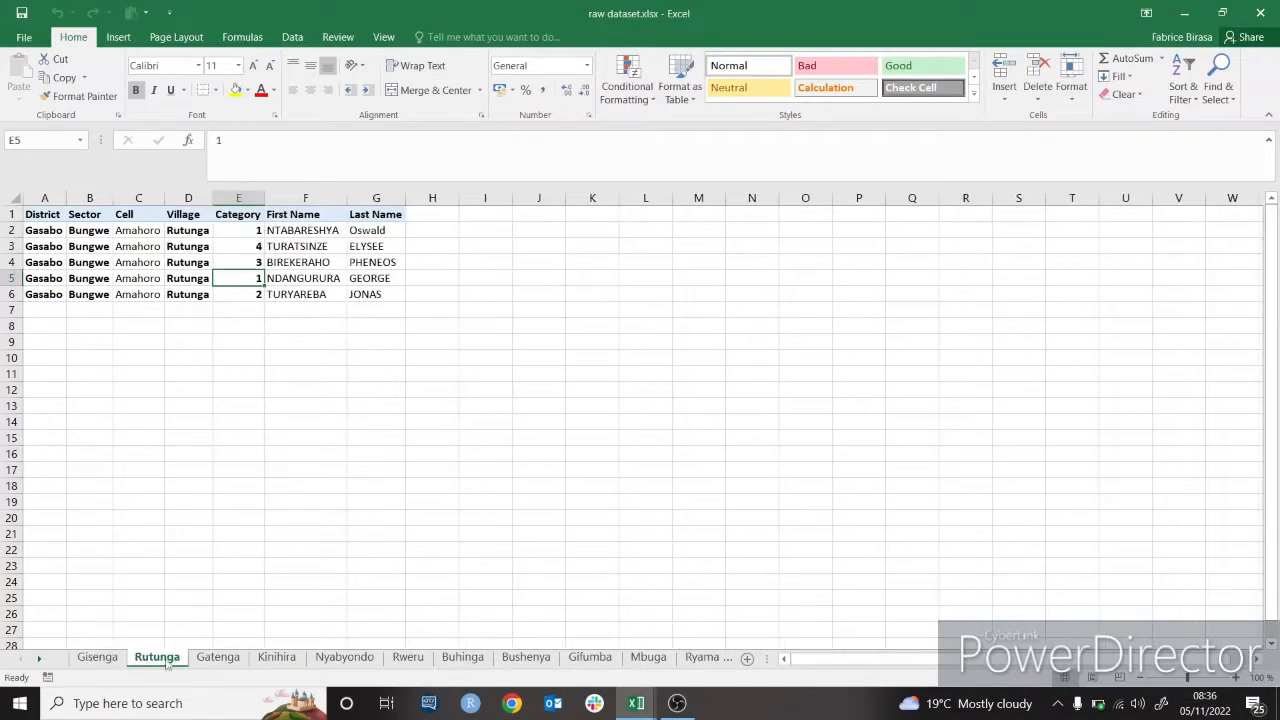
{"action": "left_click", "coordinate": [218, 658]}
{"action": "left_click", "coordinate": [276, 658]}
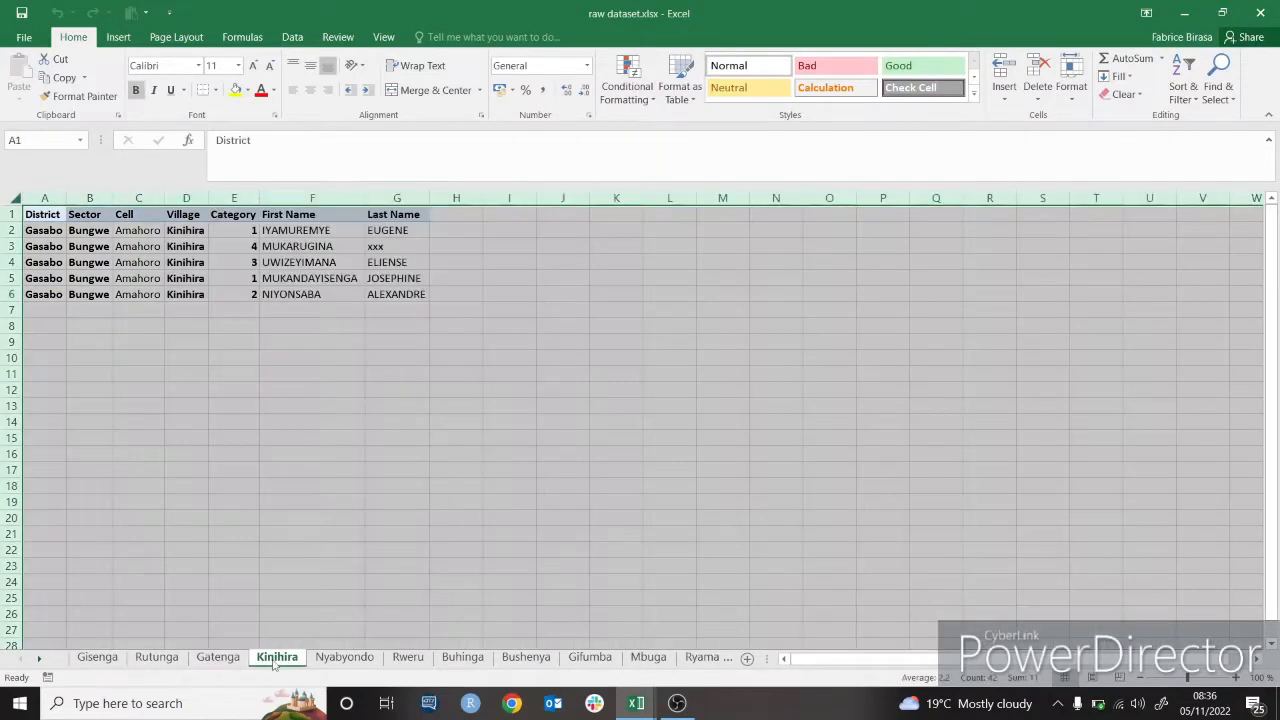
{"action": "left_click", "coordinate": [332, 660]}
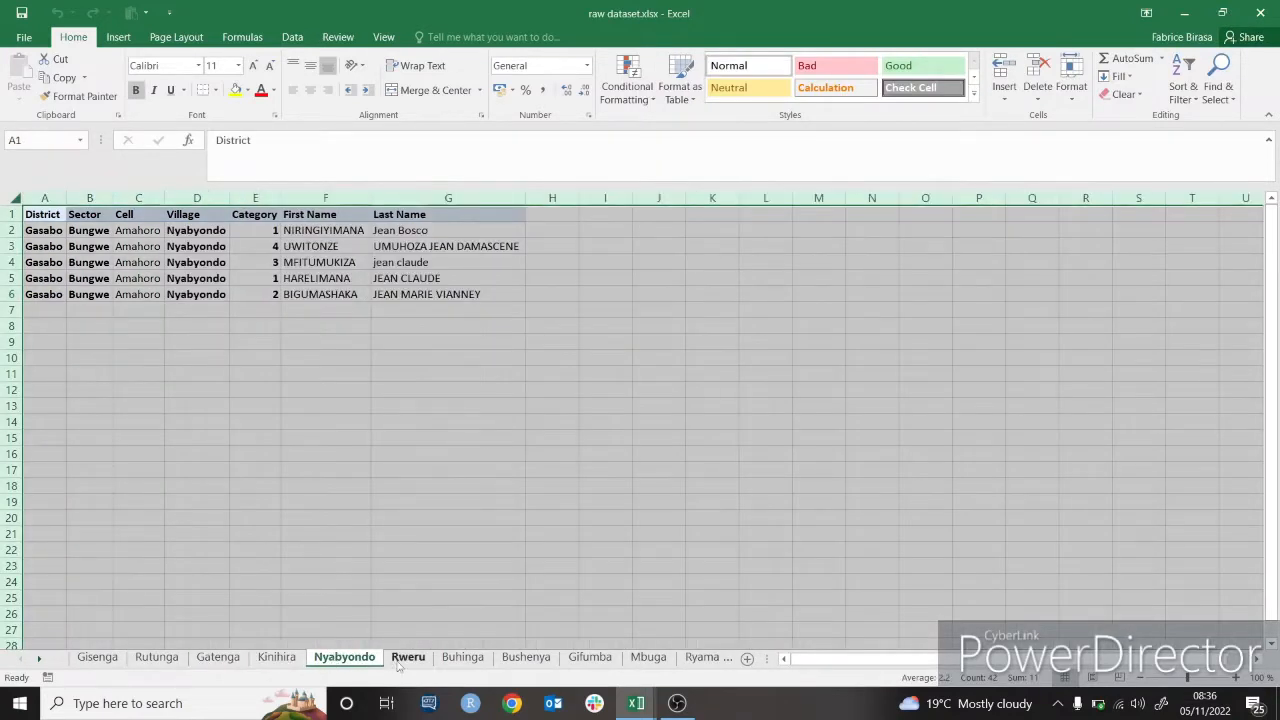
{"action": "left_click", "coordinate": [40, 659], "text": "ctrl"}
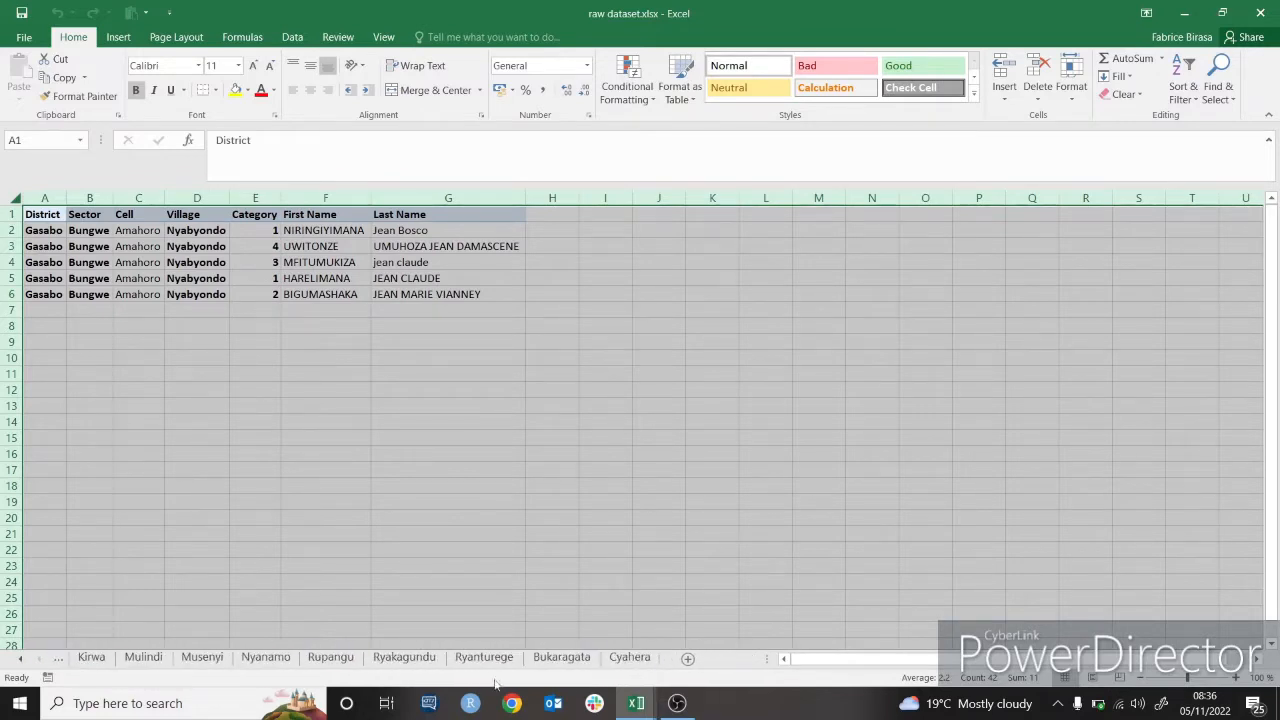
{"action": "left_click", "coordinate": [629, 658]}
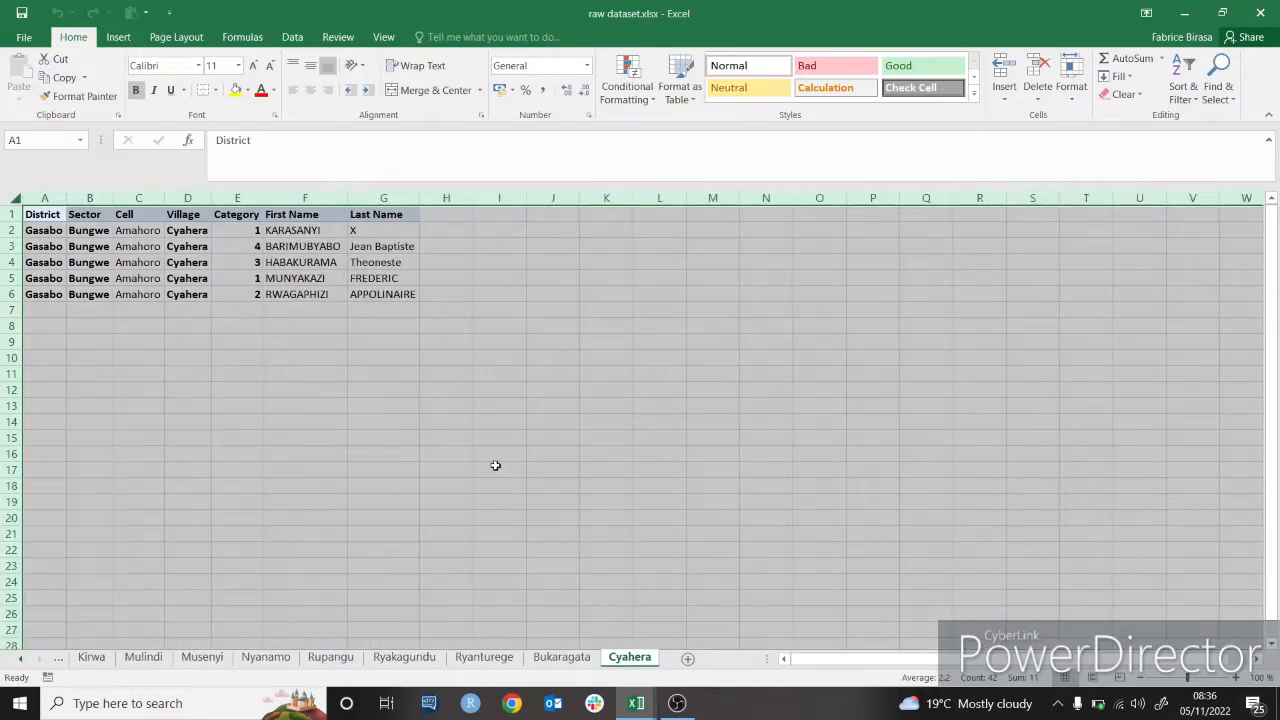
{"action": "left_click", "coordinate": [22, 662], "text": "ctrl"}
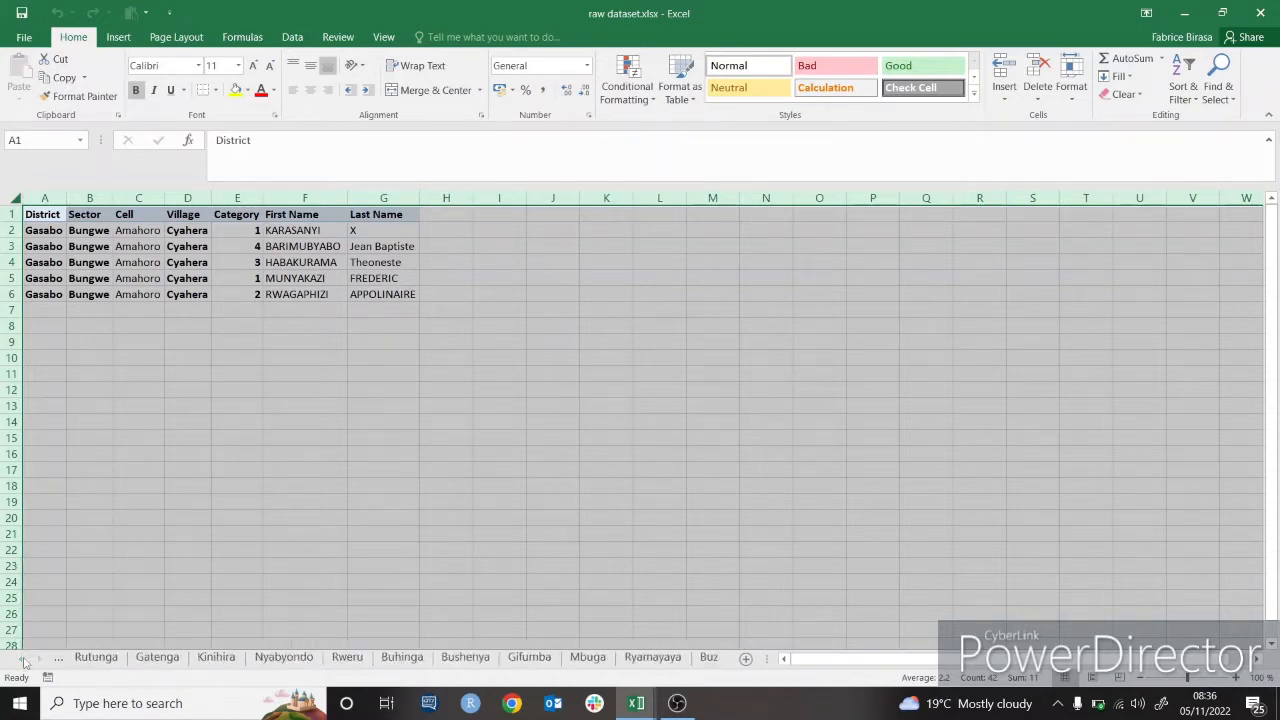
{"action": "left_click", "coordinate": [114, 663]}
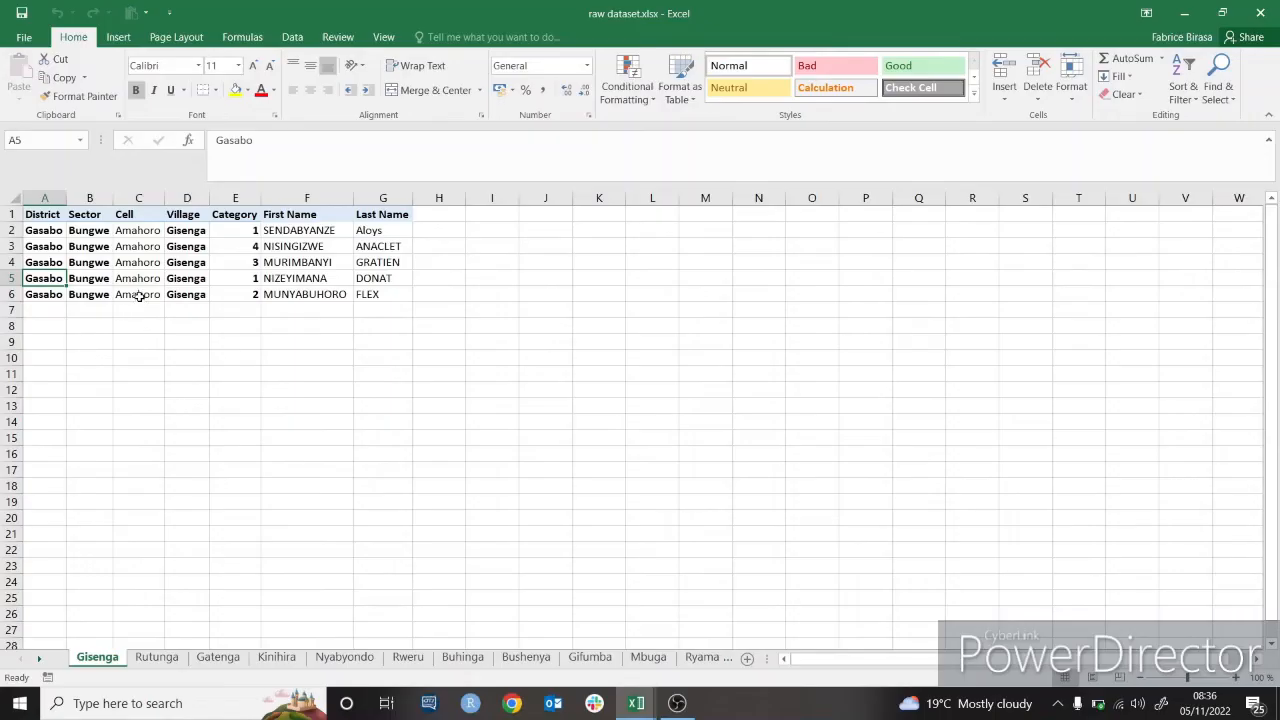
Step: Review the District, Sector and Cell columns on the Rutunga sheet and enter the heading "Full names" in H1
{"action": "left_click", "coordinate": [160, 658]}
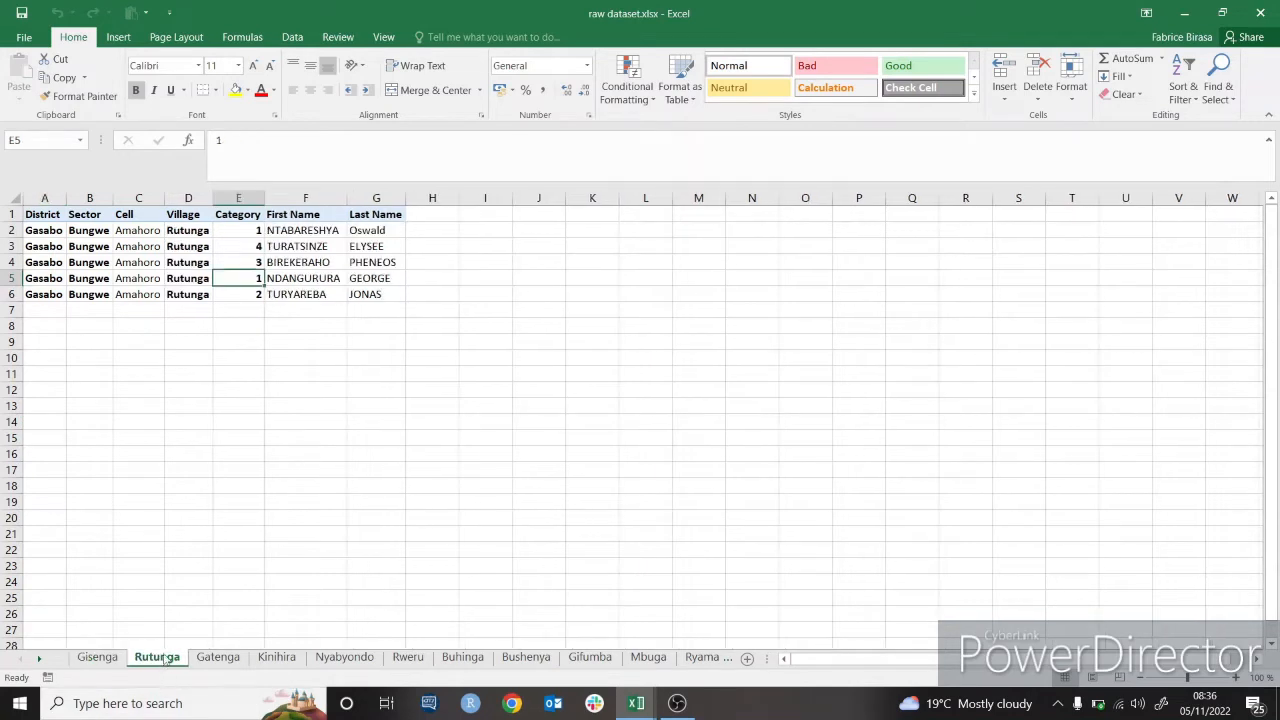
{"action": "left_click", "coordinate": [44, 197]}
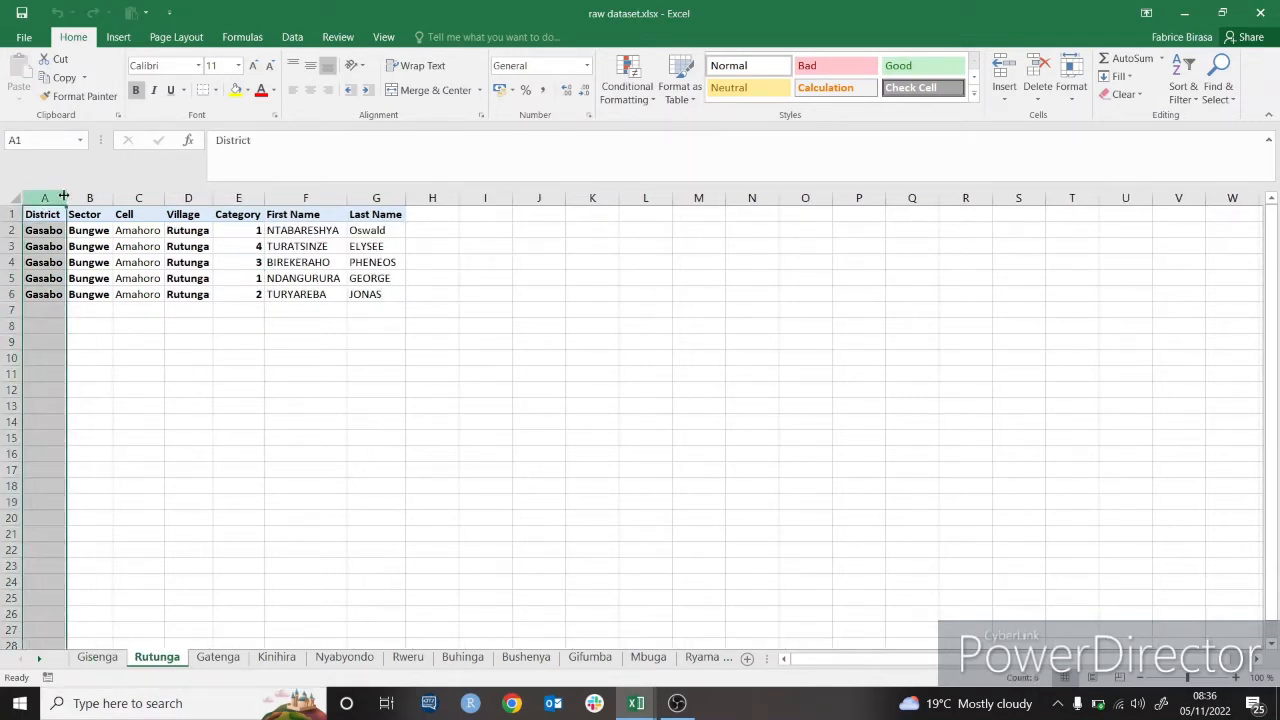
{"action": "left_click", "coordinate": [92, 197]}
{"action": "left_click", "coordinate": [138, 197]}
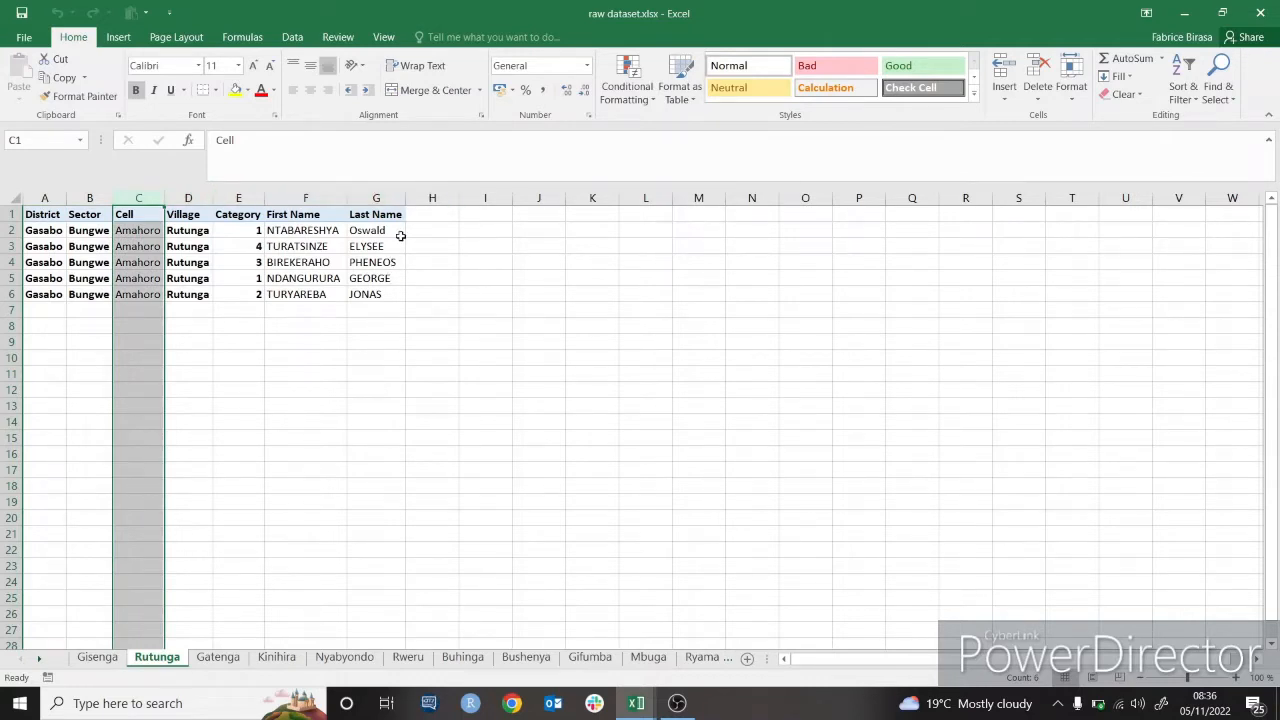
{"action": "left_click", "coordinate": [451, 218]}
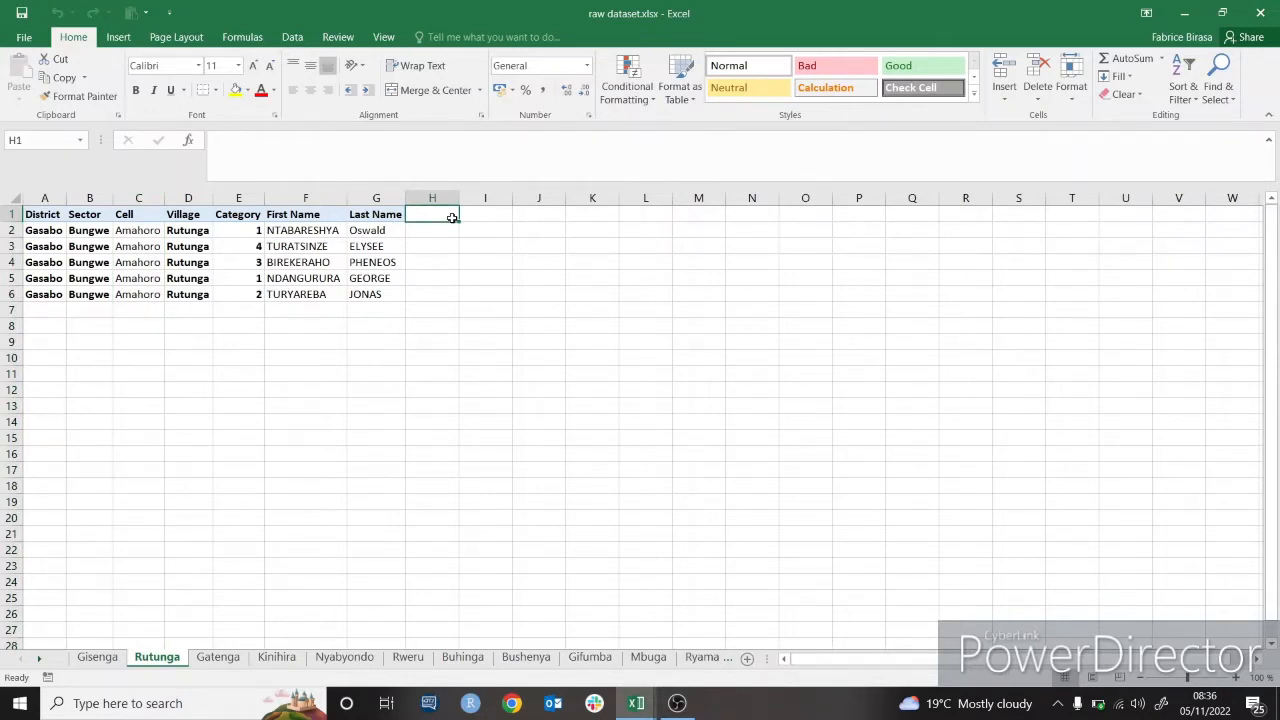
{"action": "type", "text": "Ful"}
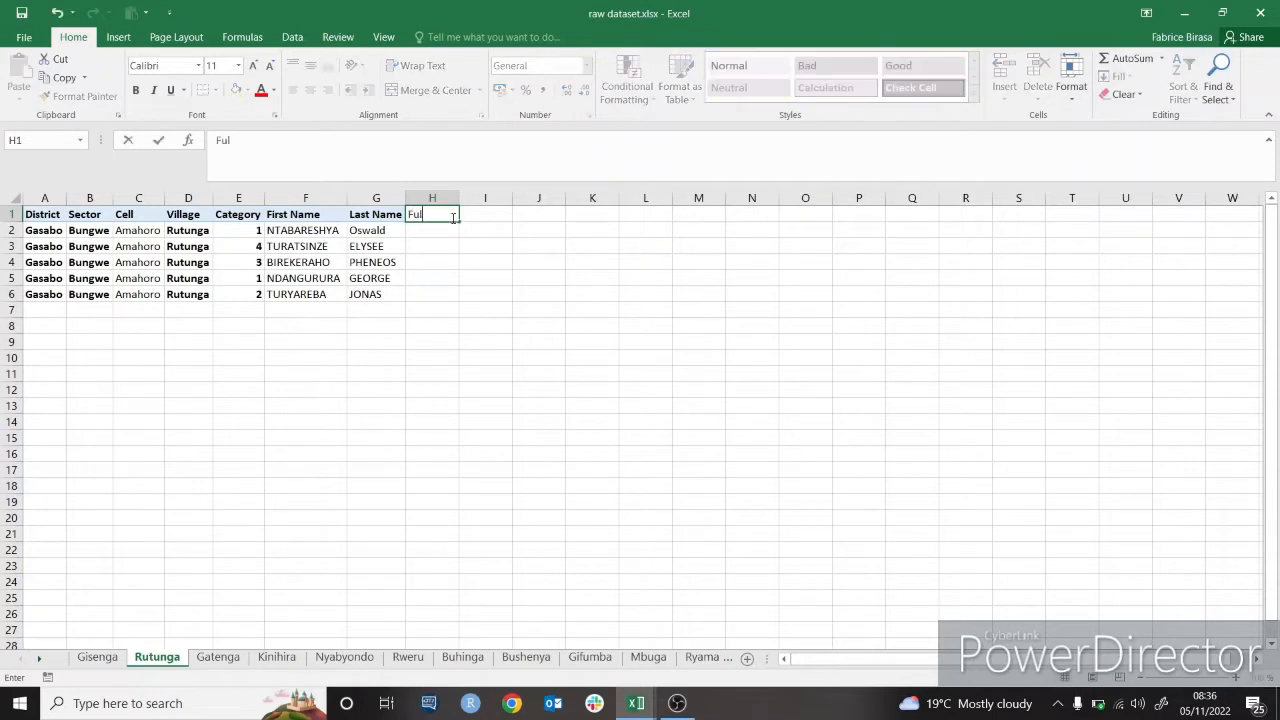
{"action": "type", "text": "l names"}
{"action": "key", "text": "Return"}
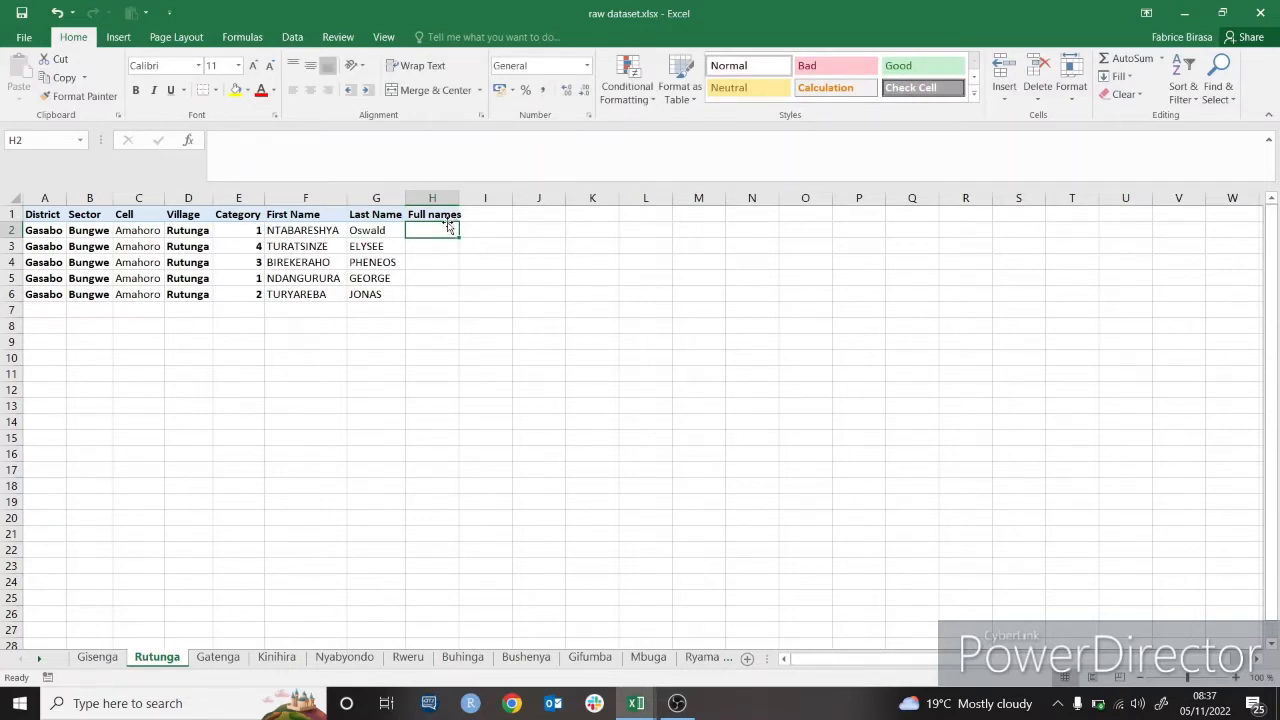
Step: Enter the formula =F2&" "&G2 in H2 to join the first and last name with a space
{"action": "type", "text": "="}
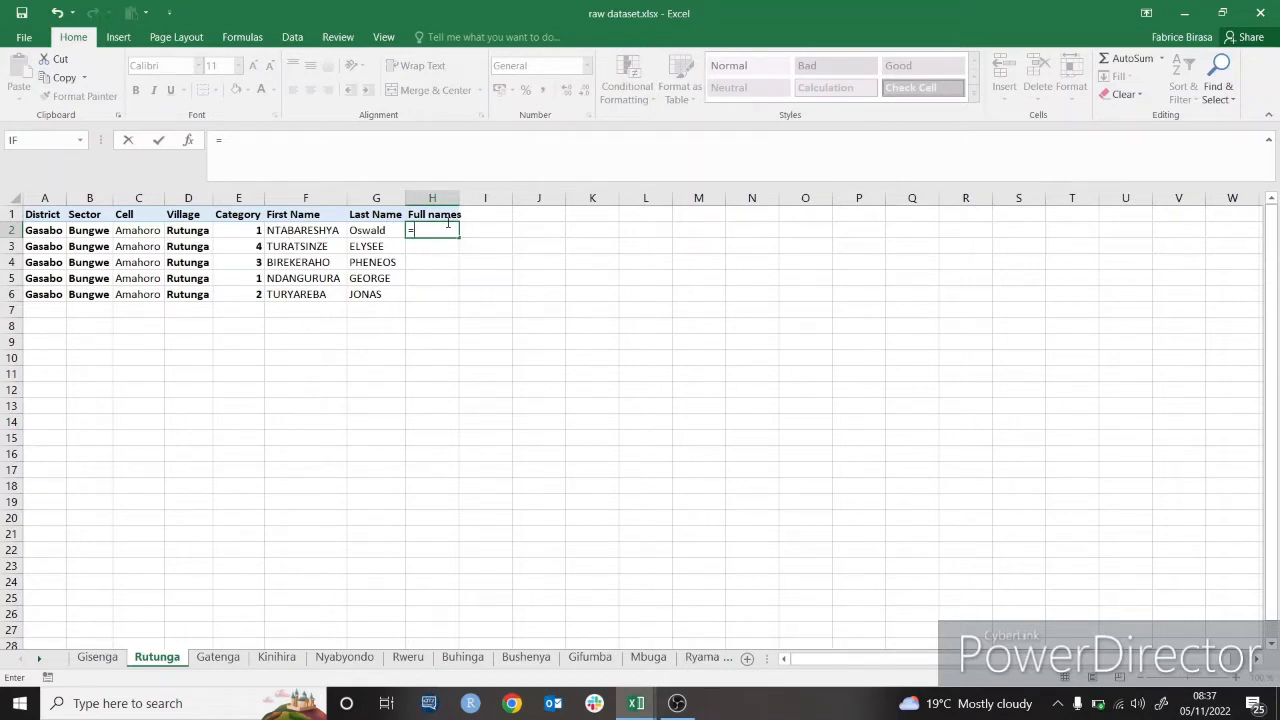
{"action": "left_click", "coordinate": [321, 229]}
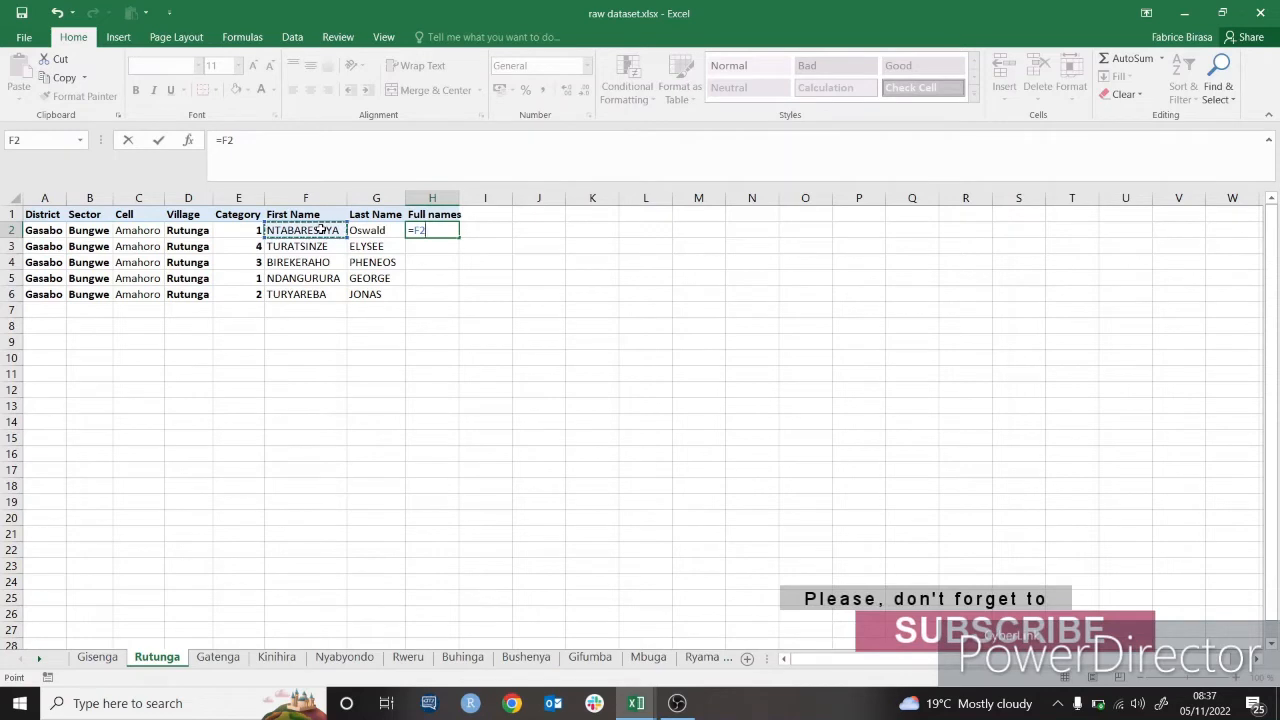
{"action": "type", "text": "&"}
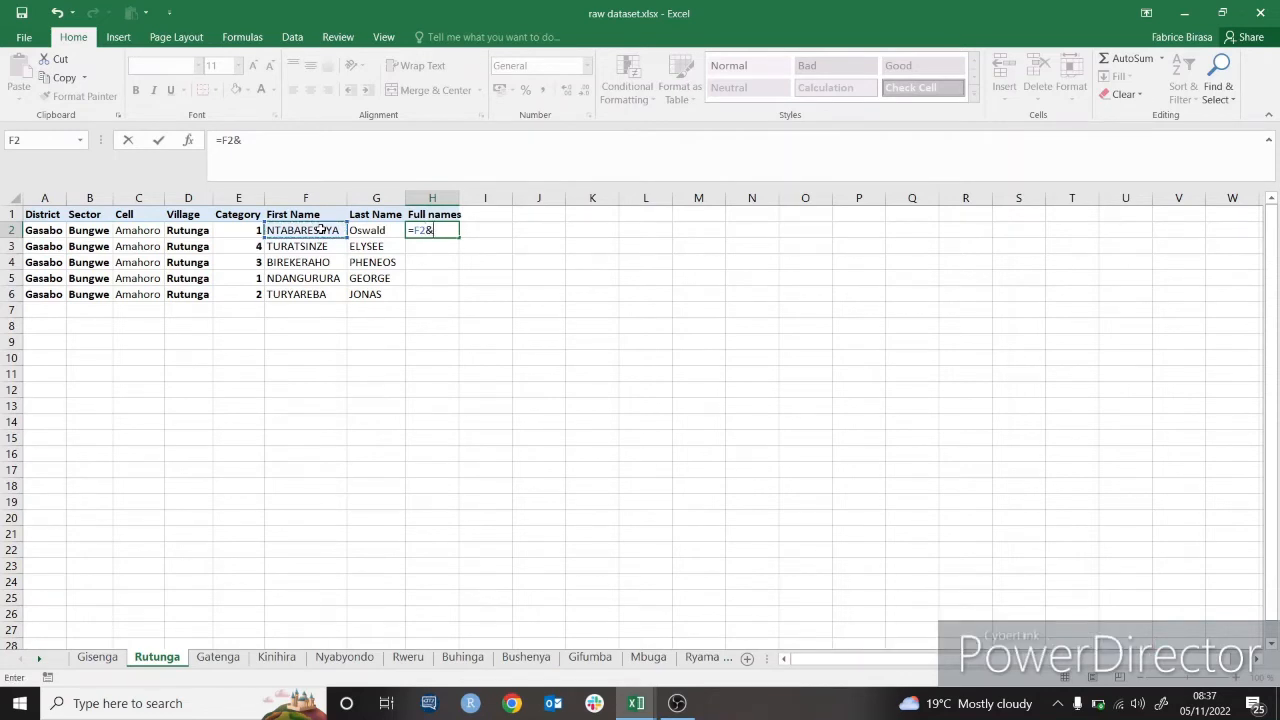
{"action": "key", "text": "BackSpace"}
{"action": "type", "text": "&\" \"&"}
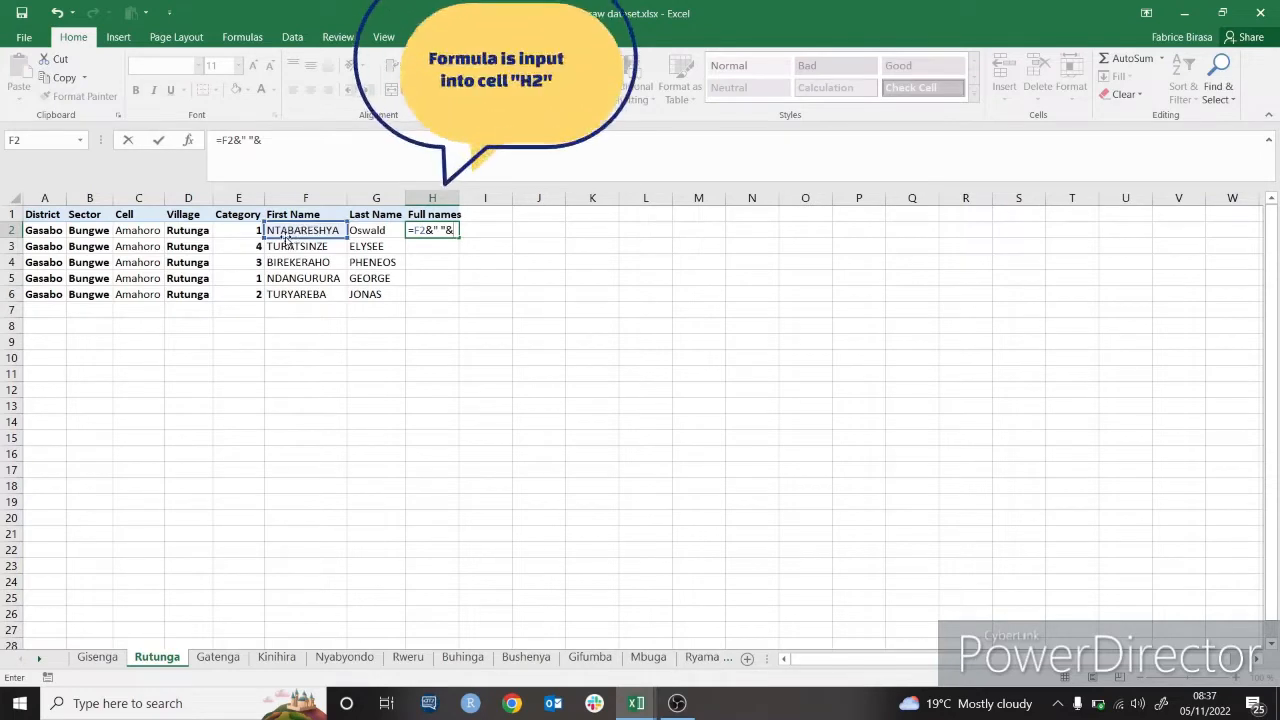
{"action": "left_click", "coordinate": [365, 229]}
{"action": "key", "text": "Return"}
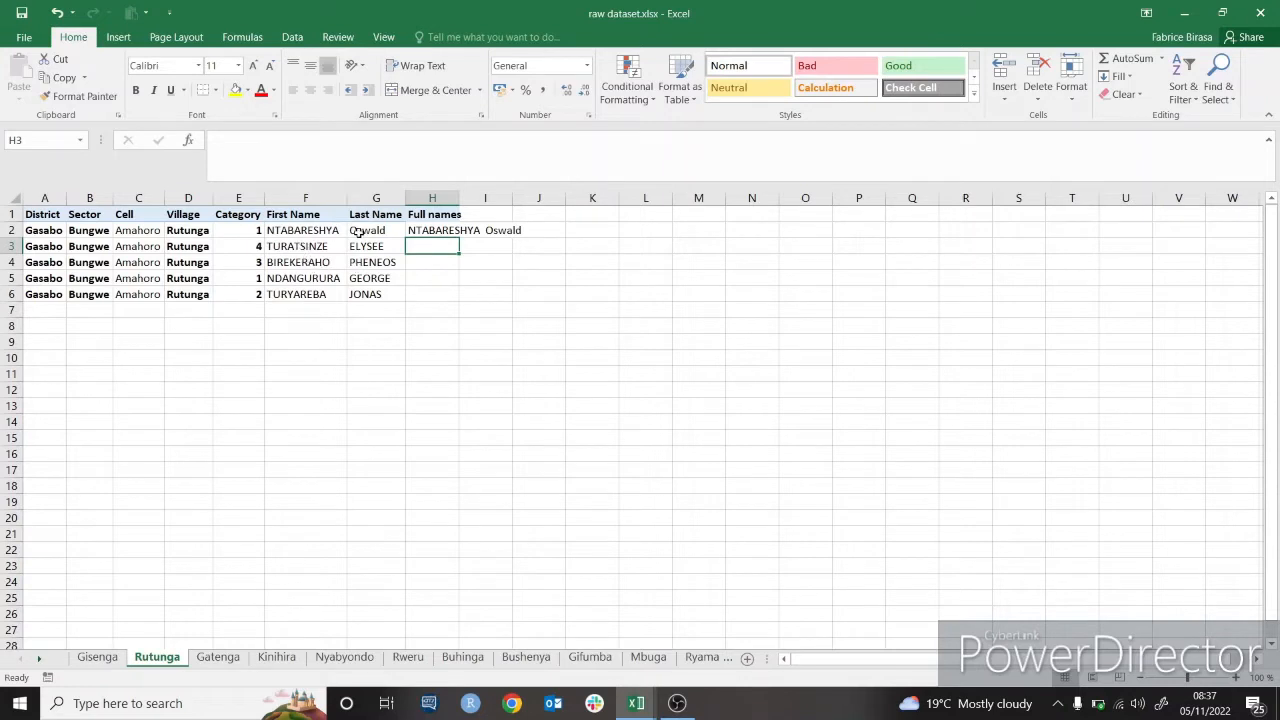
Step: Fill the full-name formula down from H2 to H6 and autofit the width of column H
{"action": "left_click", "coordinate": [432, 230]}
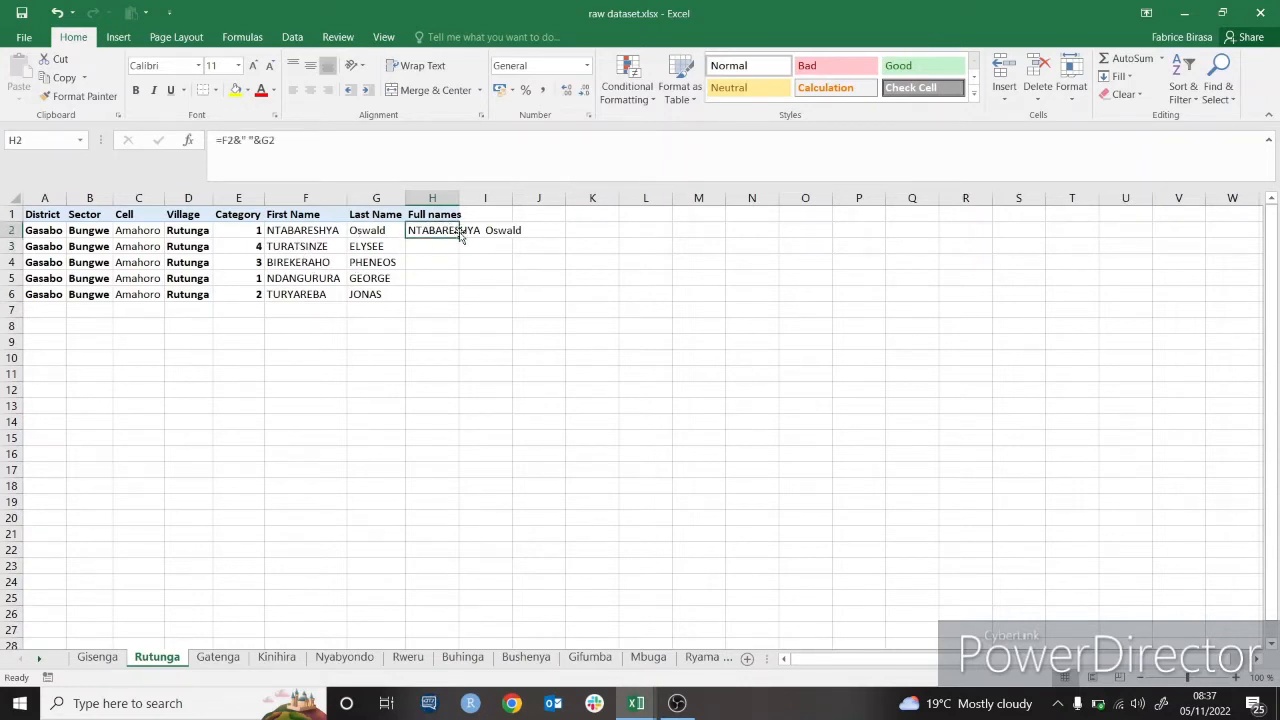
{"action": "left_click_drag", "start_coordinate": [460, 236], "coordinate": [450, 295]}
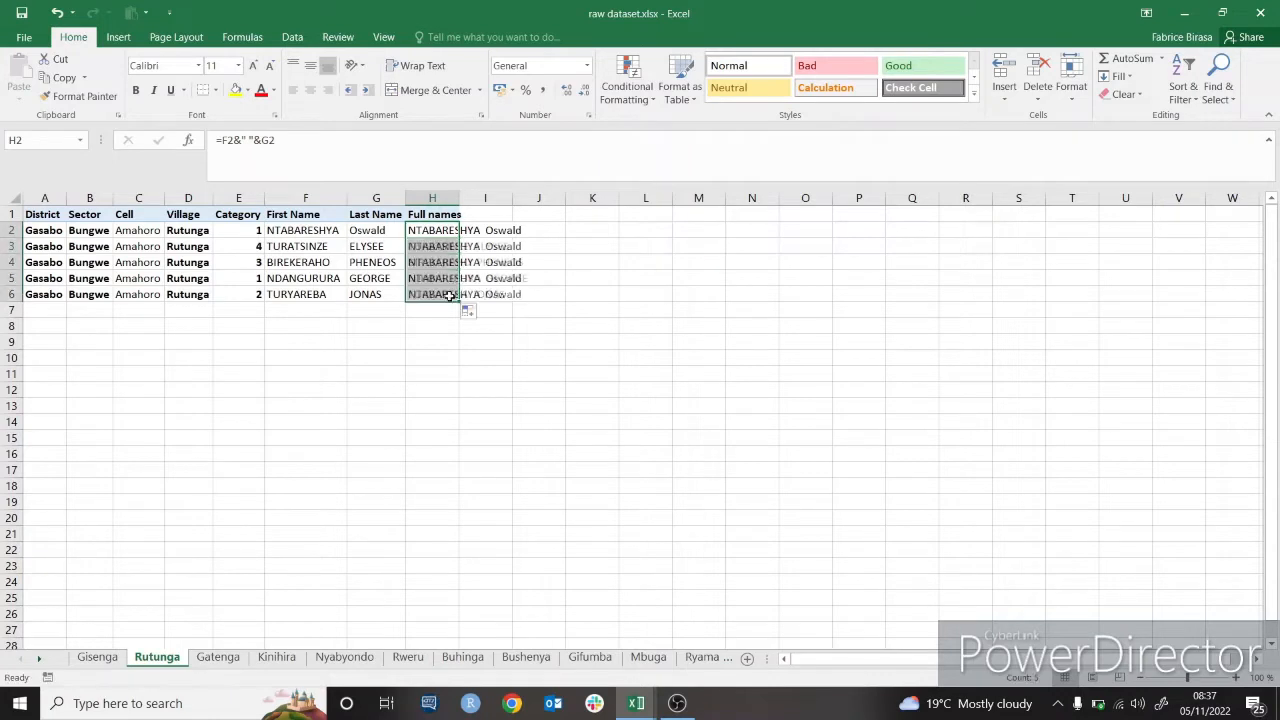
{"action": "double_click", "coordinate": [457, 199]}
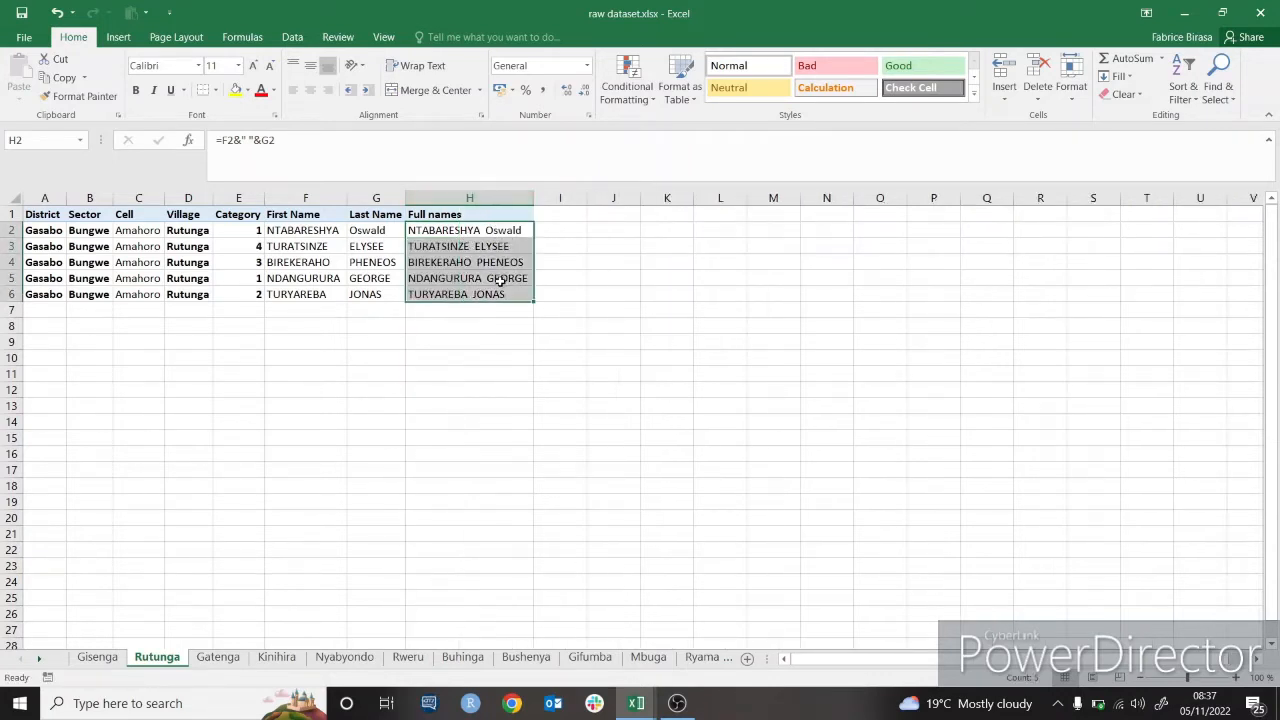
{"action": "left_click", "coordinate": [500, 282]}
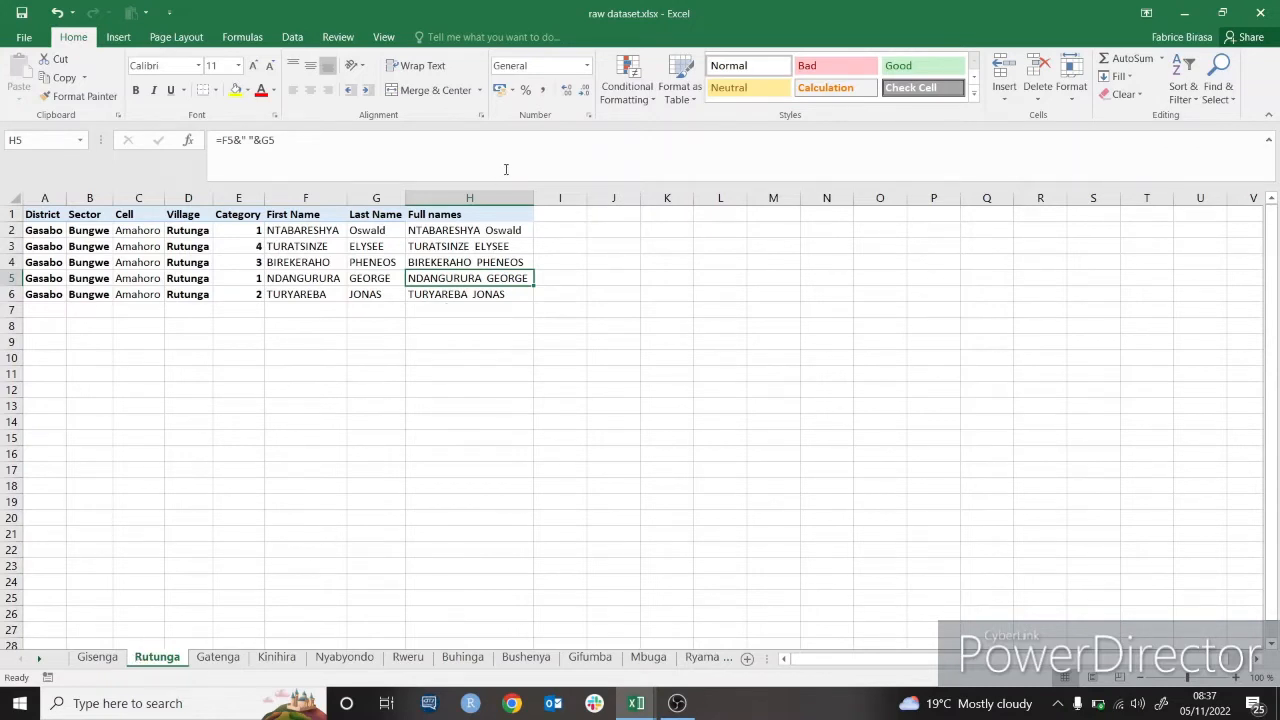
Step: Compare the column layout on the Gatenga, Kinihira, Nyabyondo and Gisenga sheets
{"action": "left_click", "coordinate": [233, 660]}
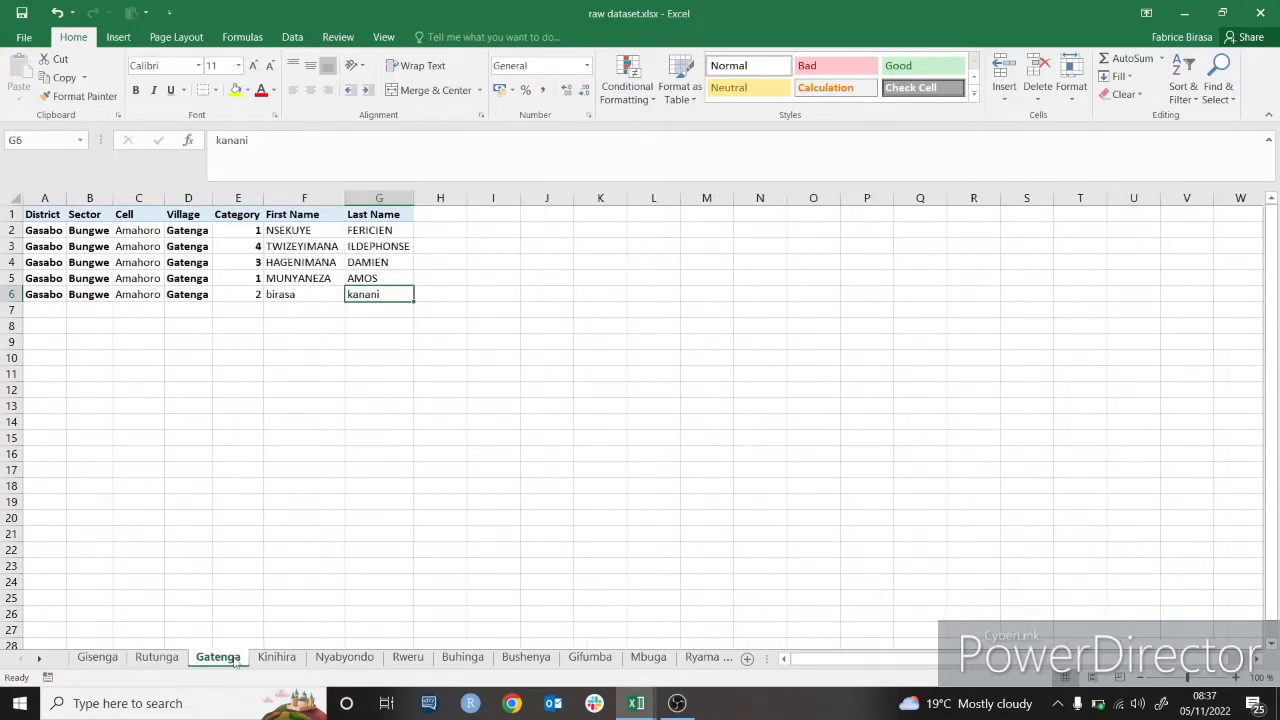
{"action": "left_click", "coordinate": [270, 660]}
{"action": "left_click", "coordinate": [315, 660]}
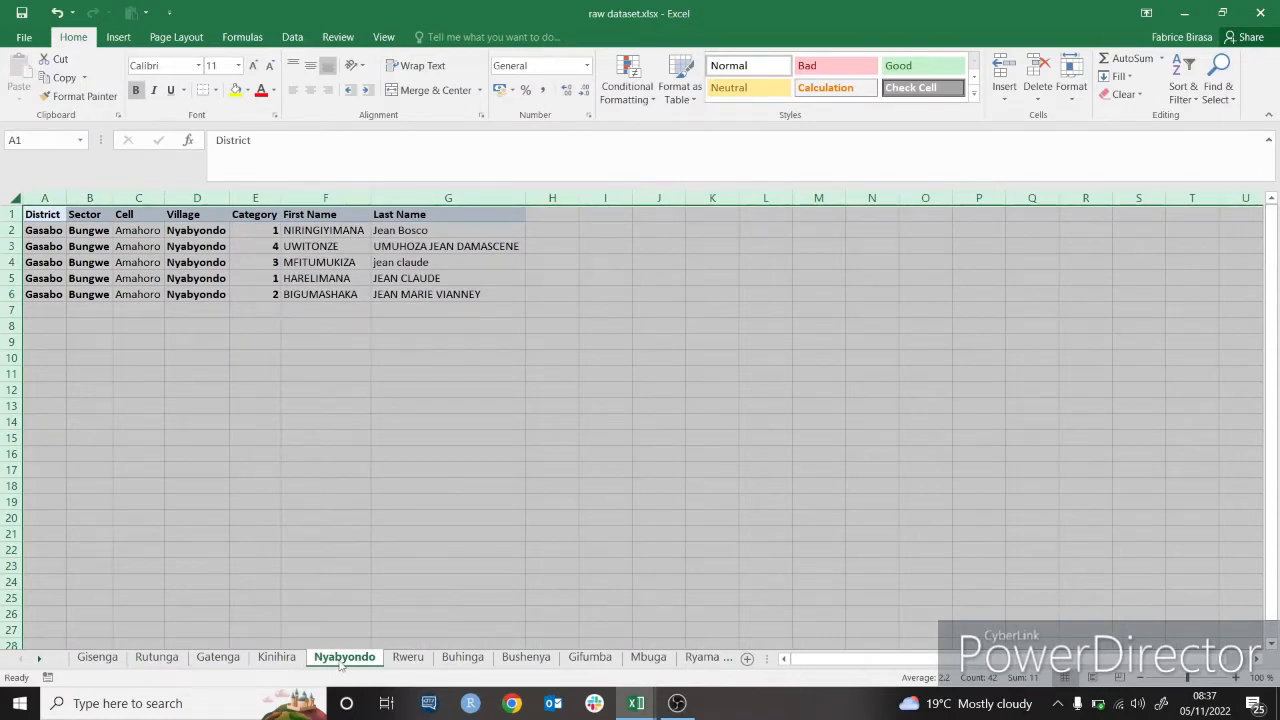
{"action": "left_click", "coordinate": [110, 660]}
Step: Delete the Full names column H from the Rutunga sheet
{"action": "left_click", "coordinate": [148, 662]}
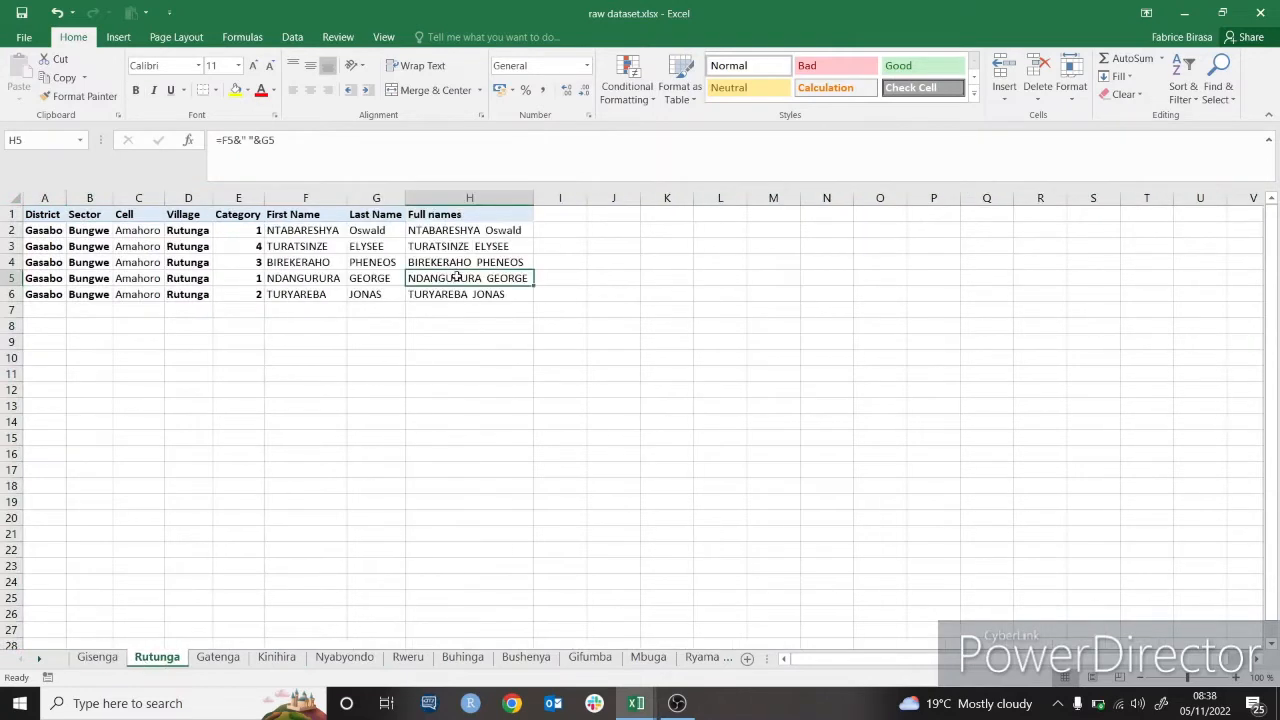
{"action": "left_click", "coordinate": [467, 198]}
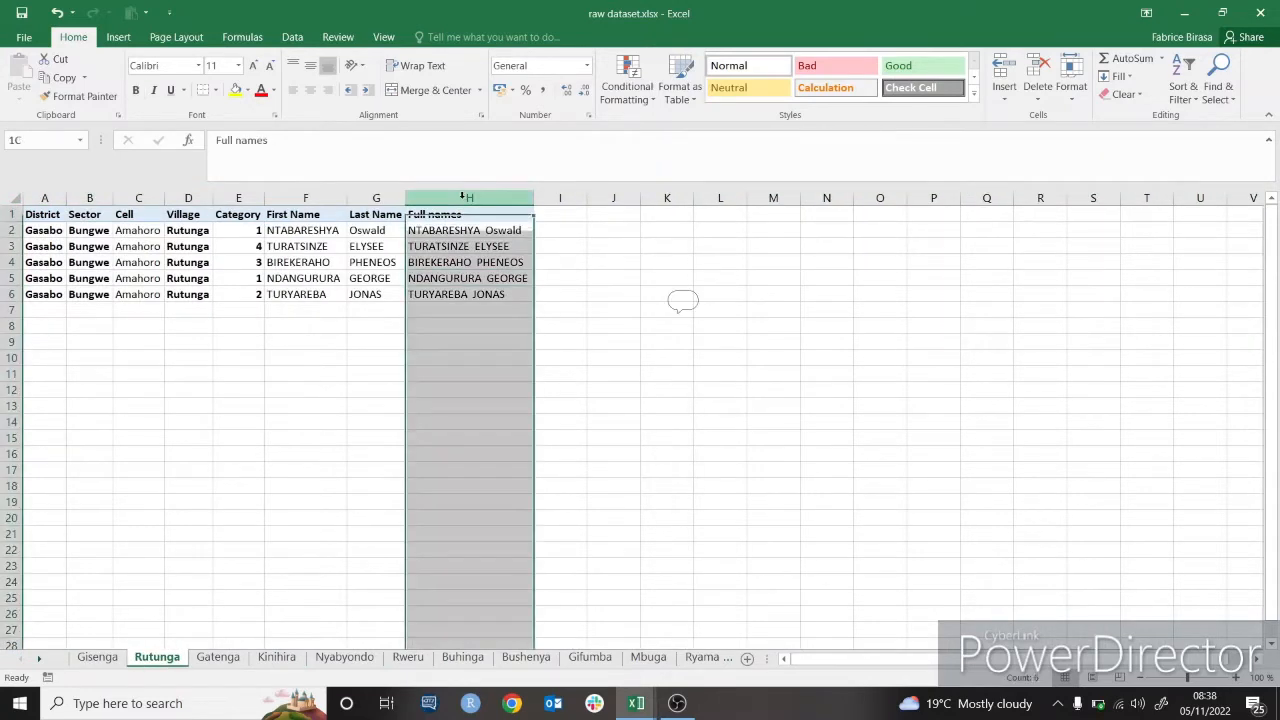
{"action": "right_click", "coordinate": [465, 200]}
{"action": "left_click", "coordinate": [502, 334]}
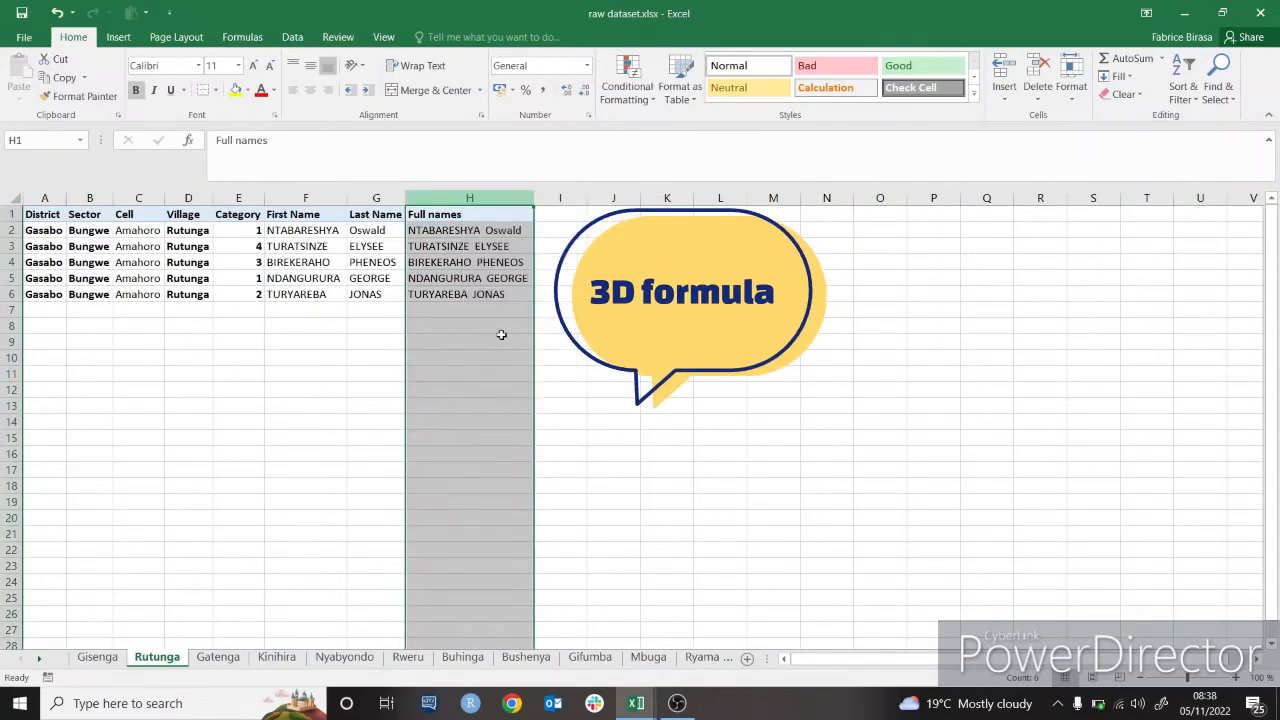
Step: Group all sheets of the workbook starting from Gisenga, and ungroup them by switching to Rutunga
{"action": "left_click", "coordinate": [95, 662]}
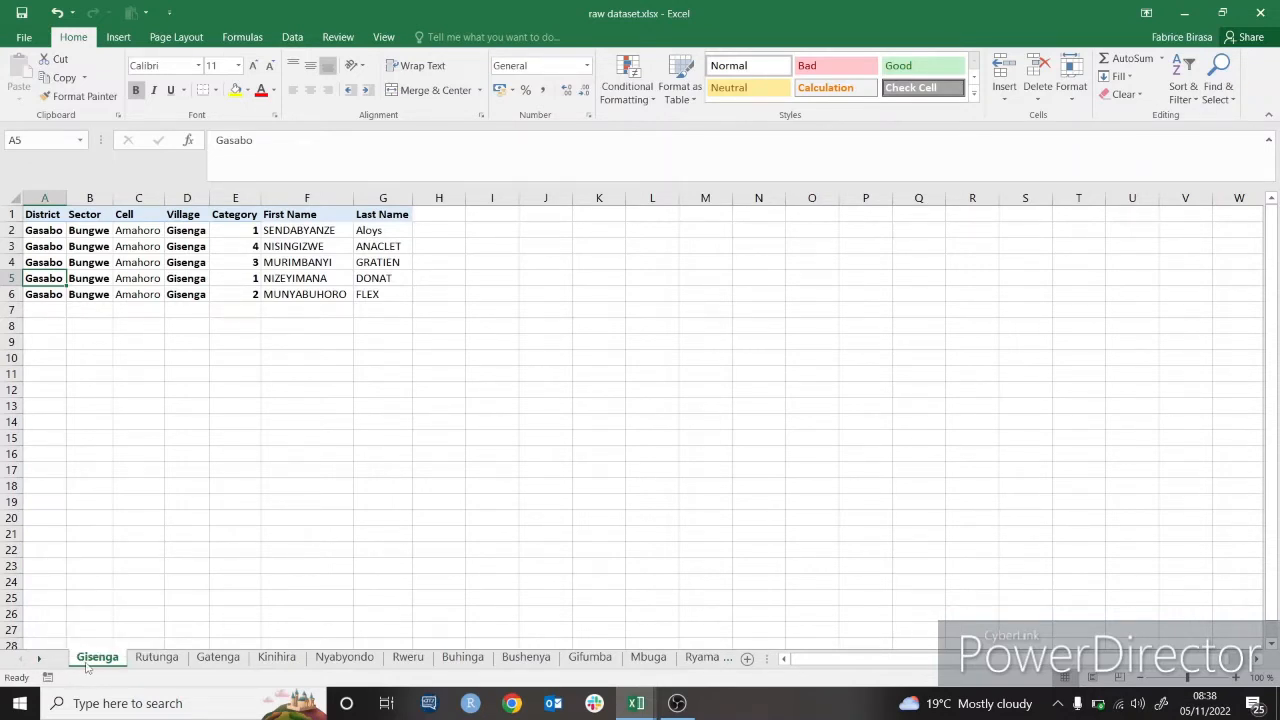
{"action": "right_click", "coordinate": [87, 668]}
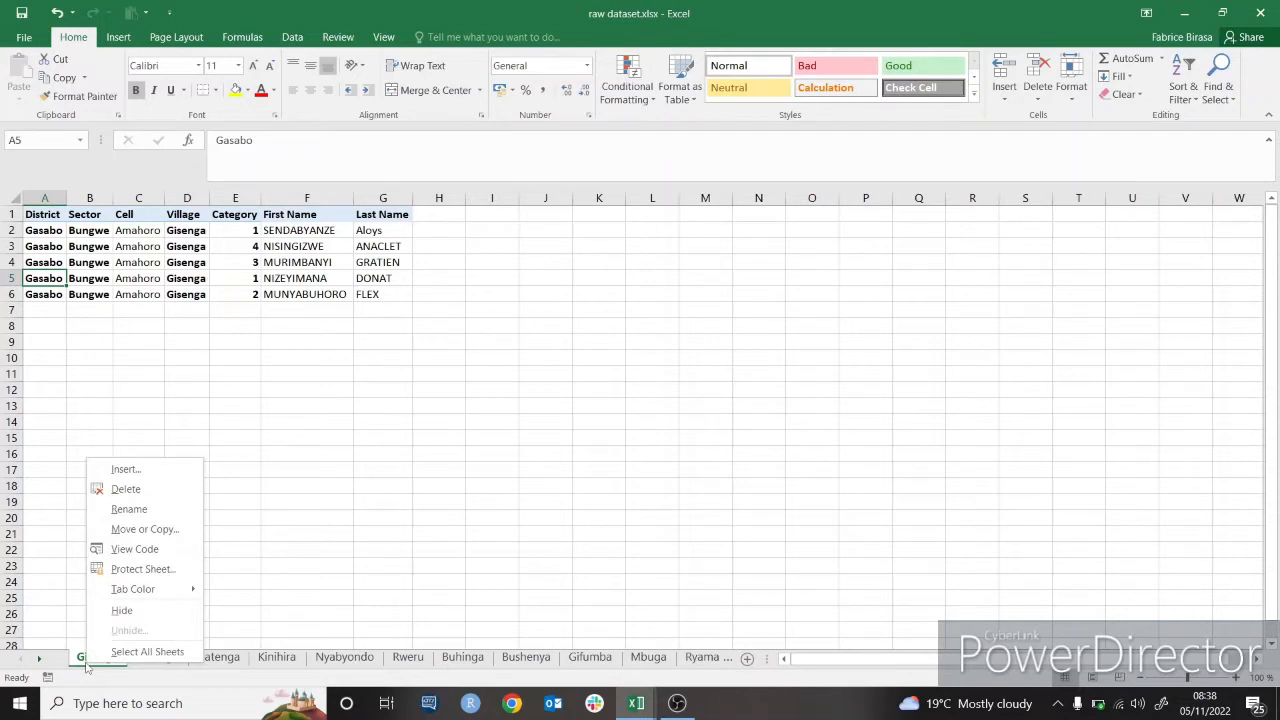
{"action": "left_click", "coordinate": [141, 652]}
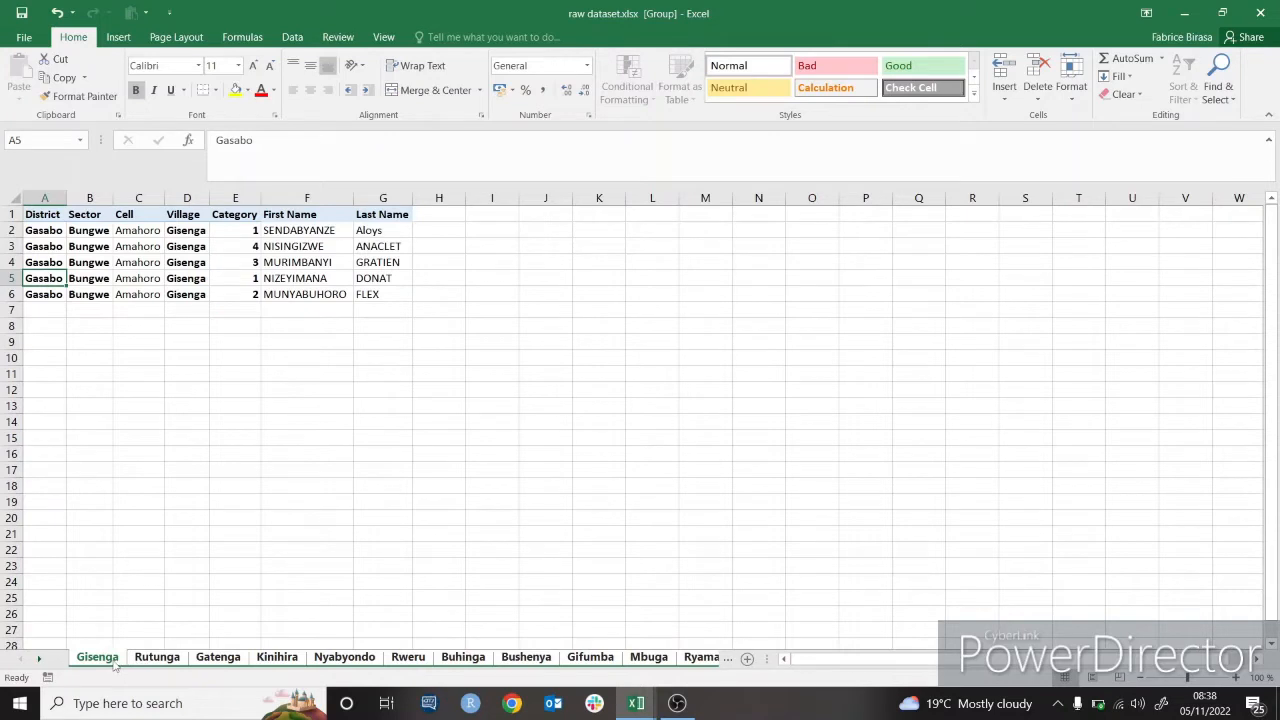
{"action": "left_click", "coordinate": [155, 658]}
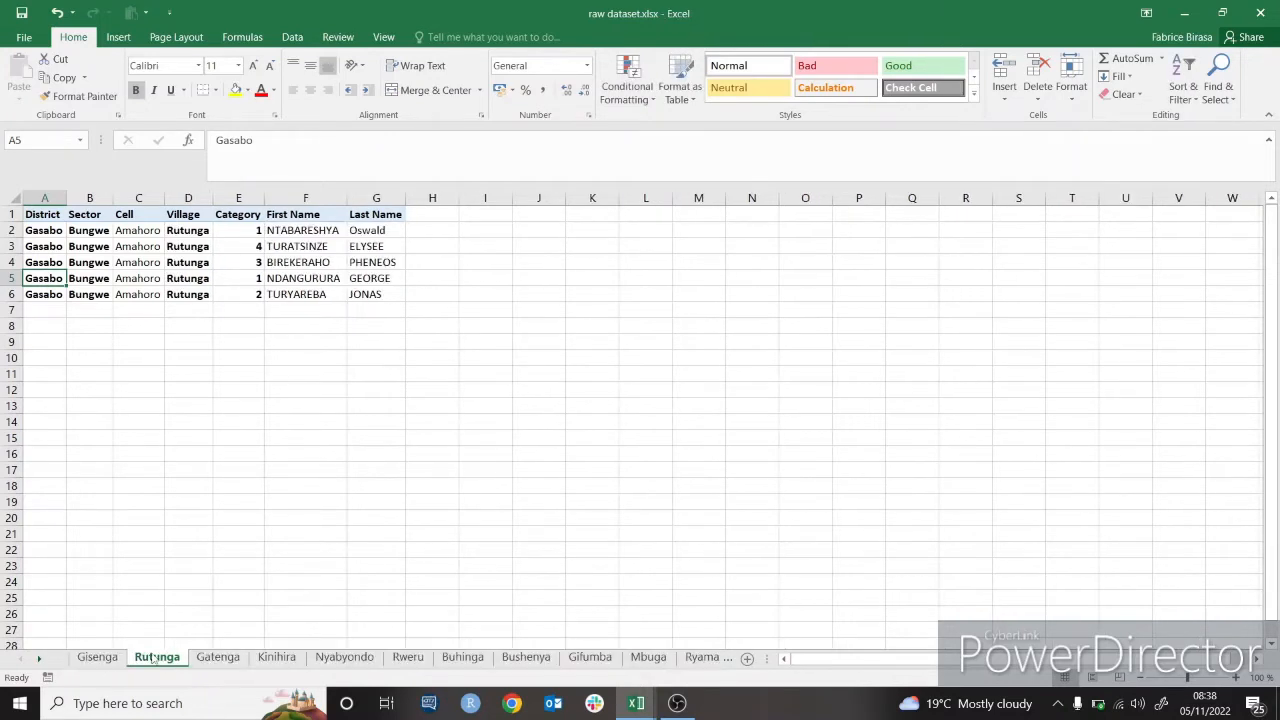
Step: Group all sheets from Gisenga through the last sheet, Cyahera, and bring the first sheets back into view
{"action": "left_click", "coordinate": [108, 658]}
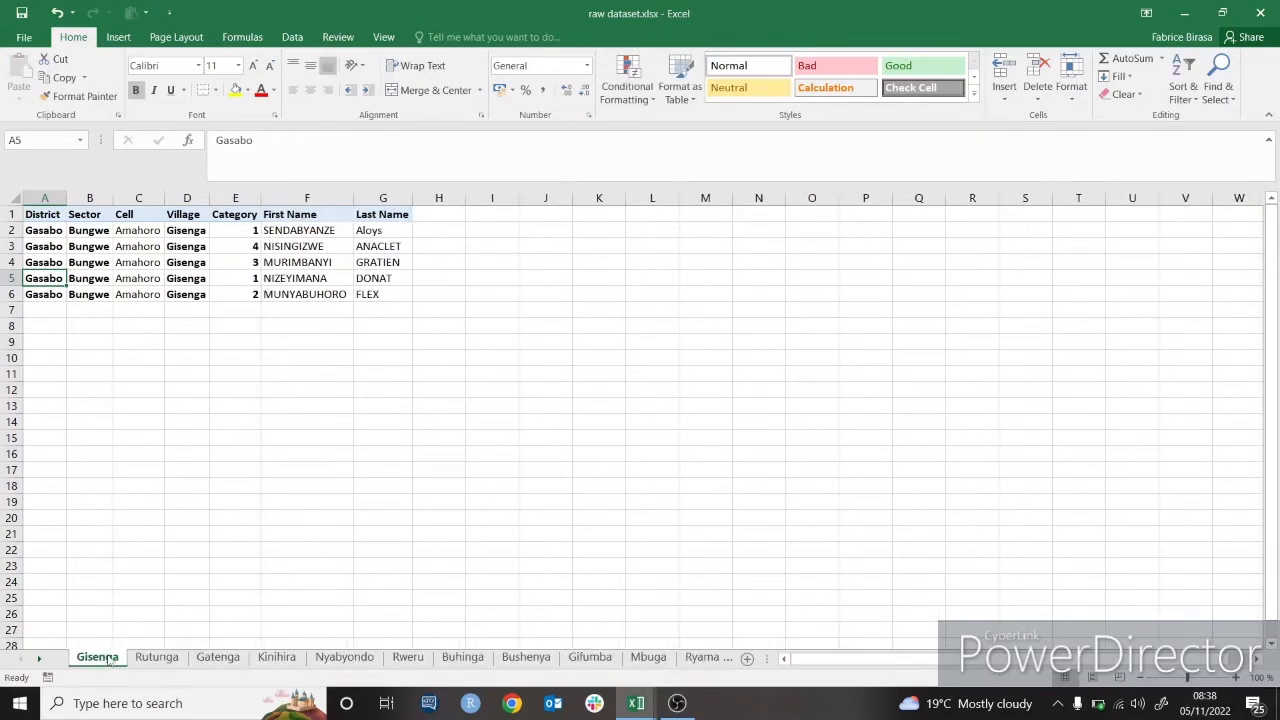
{"action": "left_click", "coordinate": [41, 660], "text": "ctrl"}
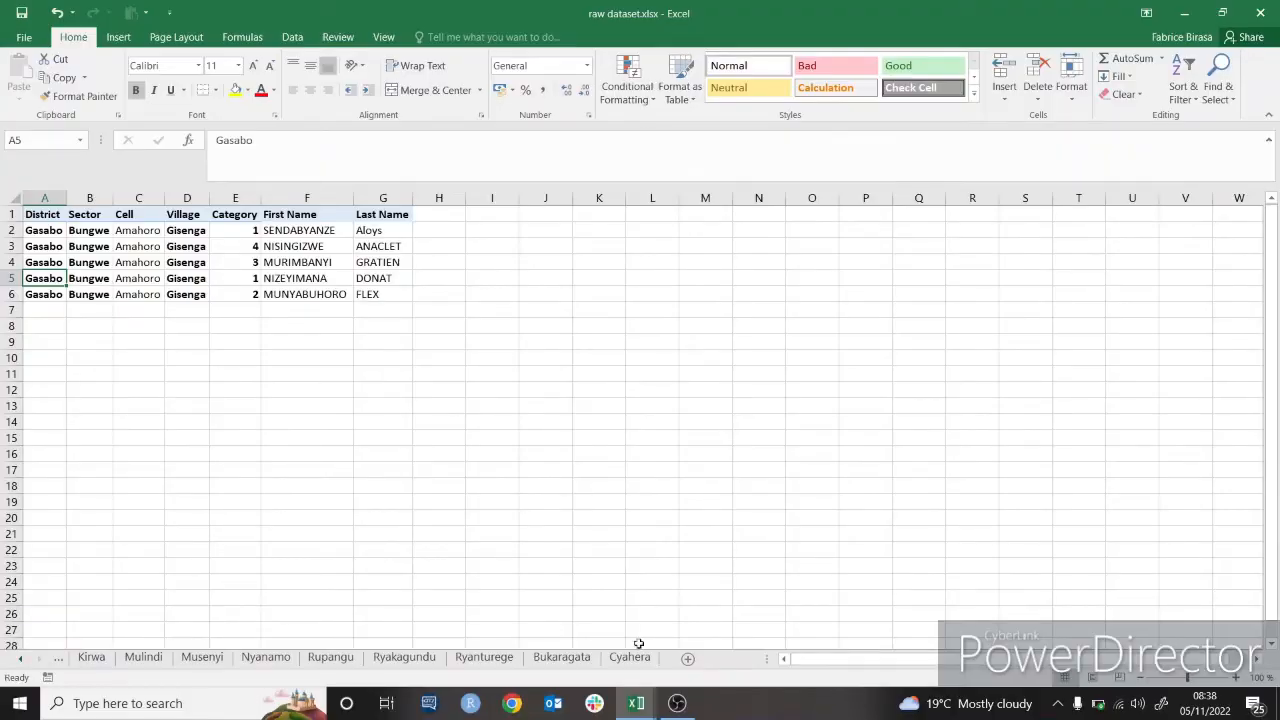
{"action": "left_click", "coordinate": [644, 658]}
{"action": "left_click", "coordinate": [648, 660], "text": "shift"}
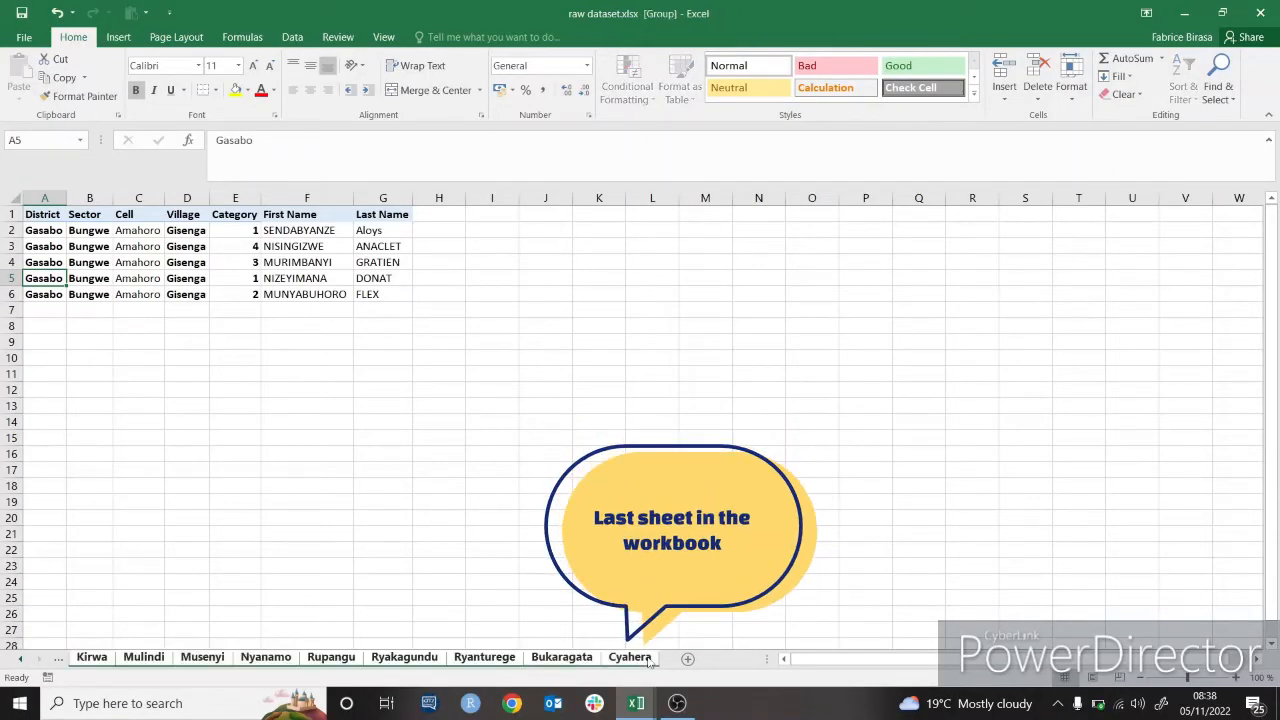
{"action": "left_click", "coordinate": [21, 660]}
{"action": "left_click", "coordinate": [22, 662]}
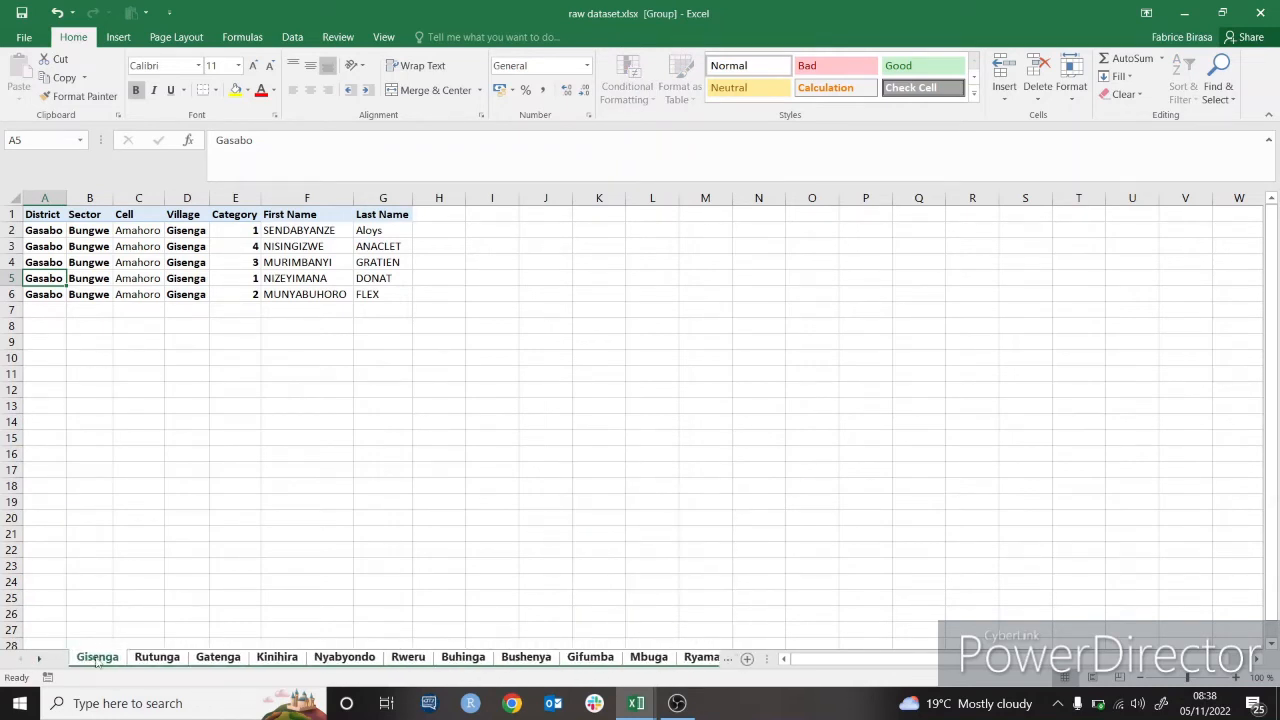
Step: Ungroup the sheets by viewing Rutunga and Gatenga, and group all sheets again starting from Gisenga
{"action": "left_click", "coordinate": [157, 662]}
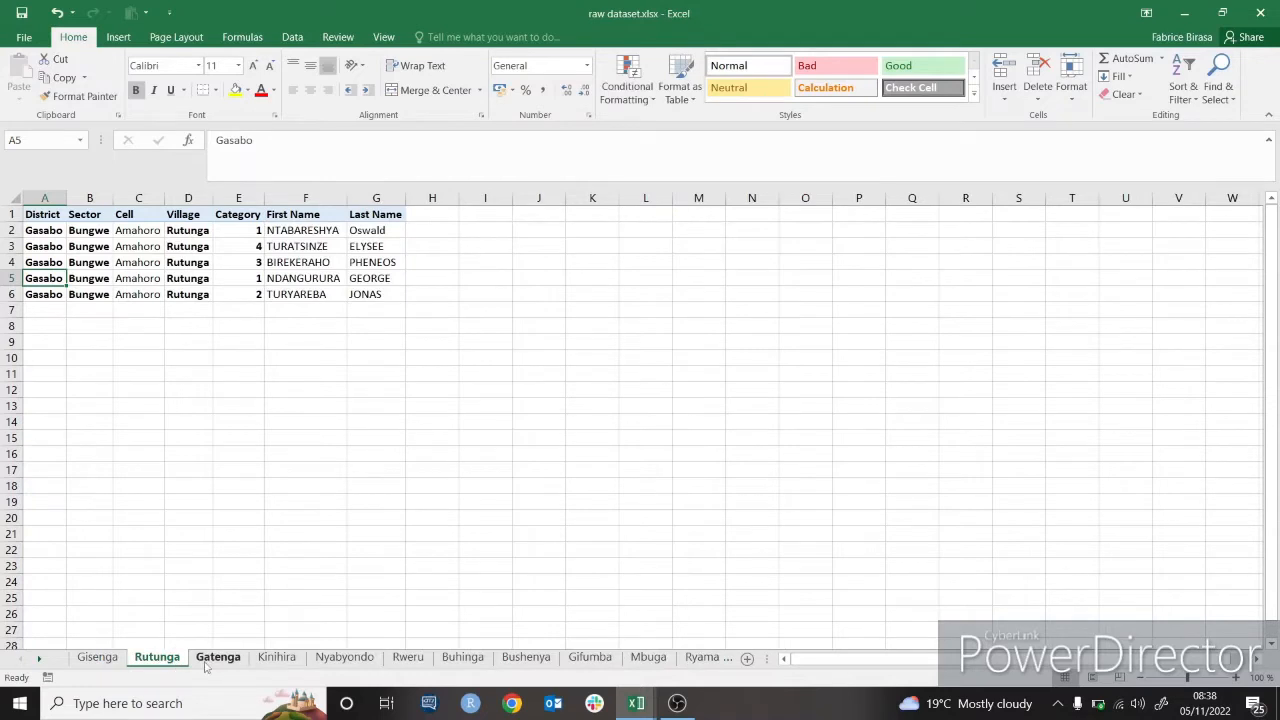
{"action": "left_click", "coordinate": [207, 662]}
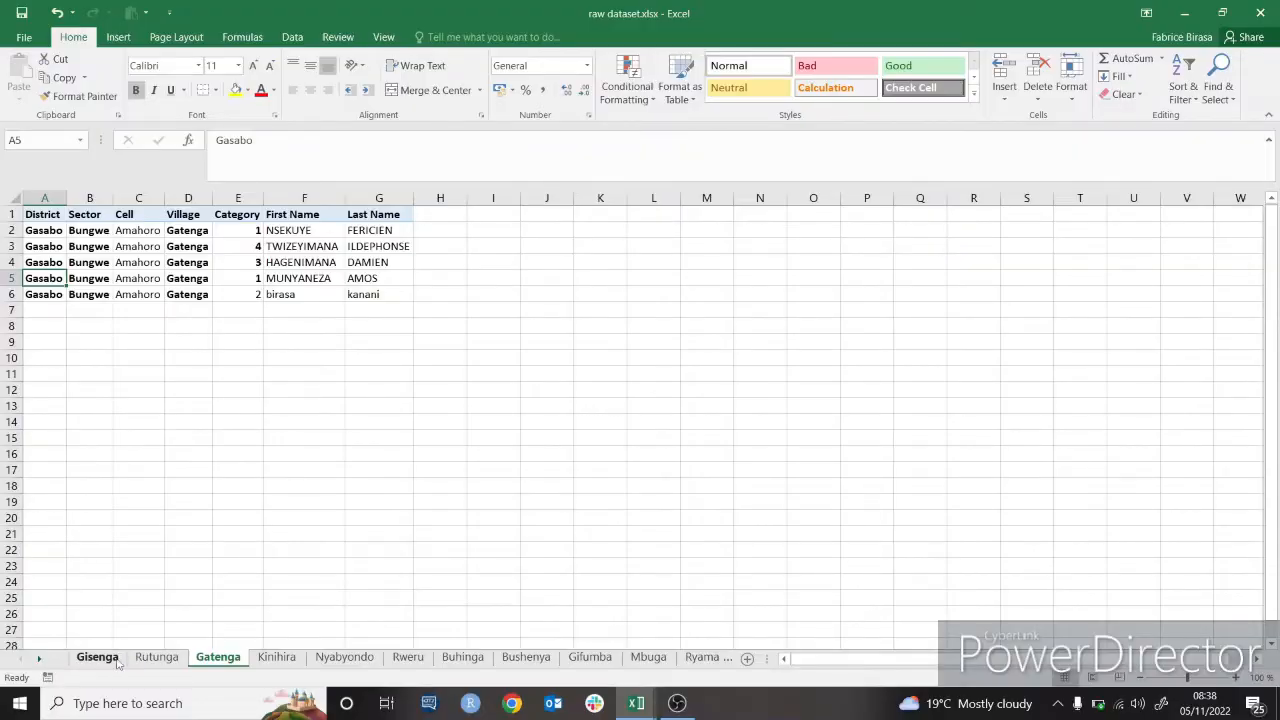
{"action": "left_click", "coordinate": [110, 662]}
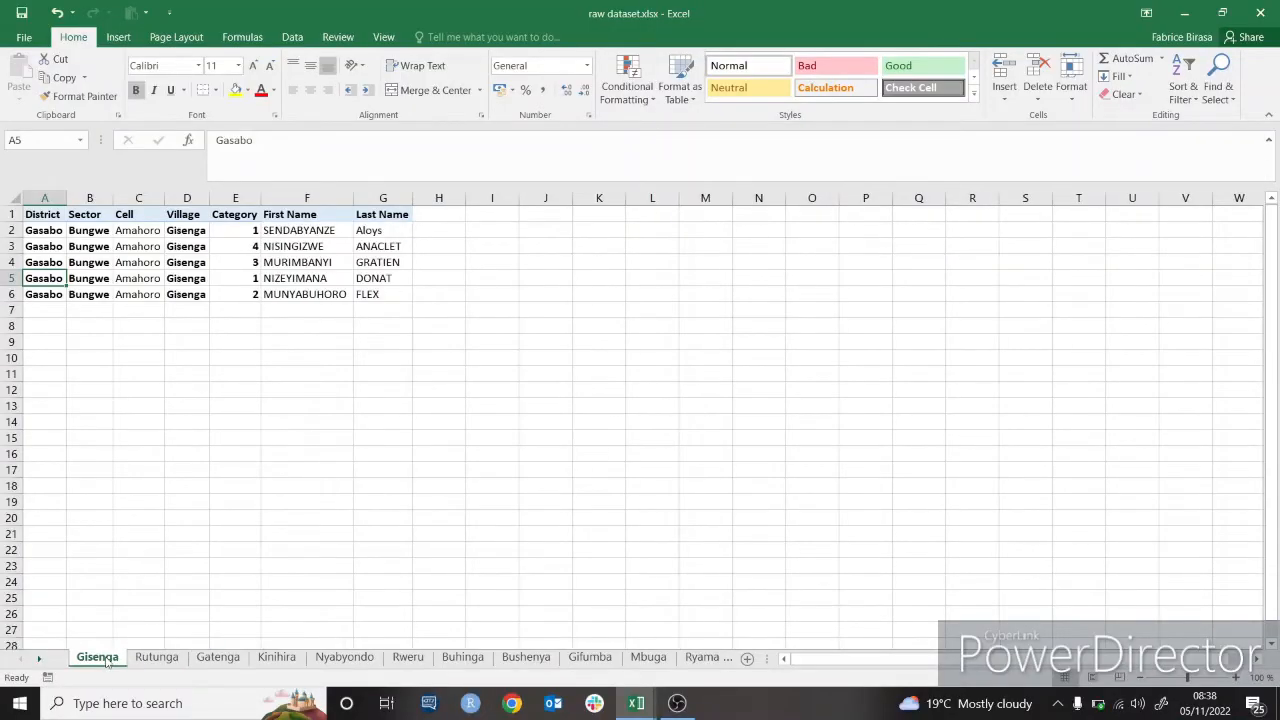
{"action": "right_click", "coordinate": [108, 660]}
{"action": "left_click", "coordinate": [150, 646]}
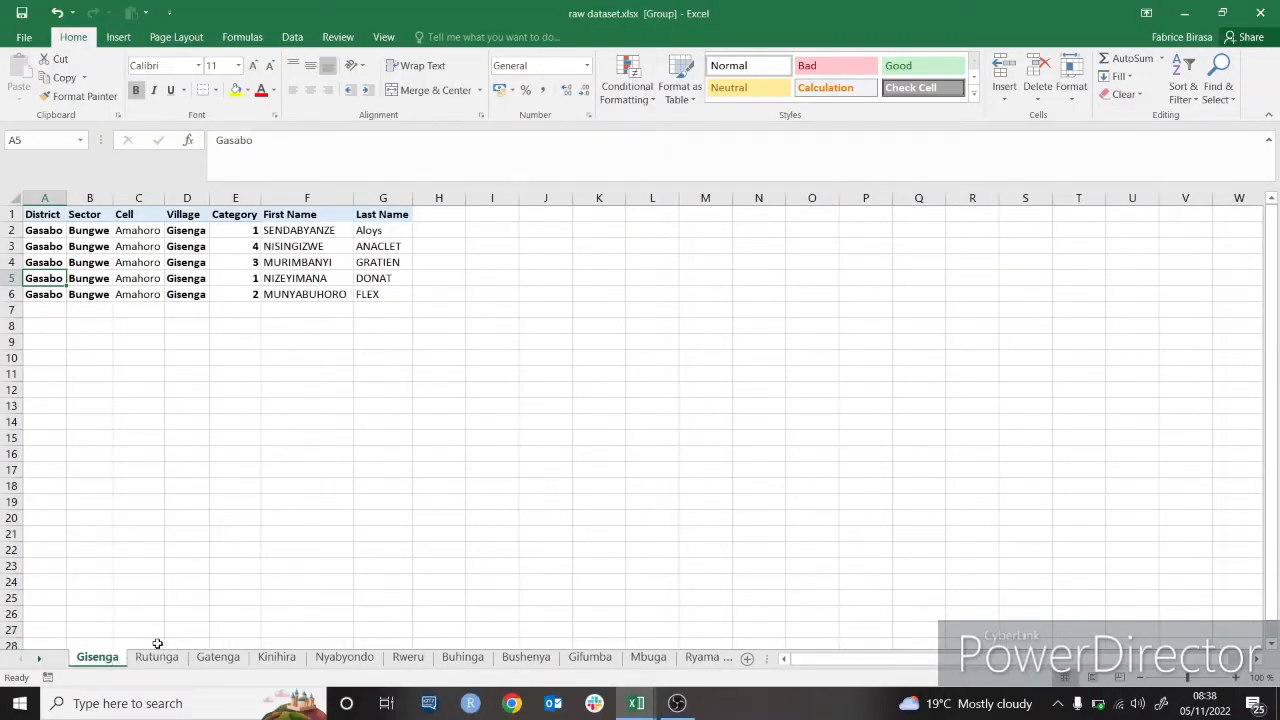
Step: Enter the header Full names in cell H1 of the grouped sheets
{"action": "left_click", "coordinate": [441, 215]}
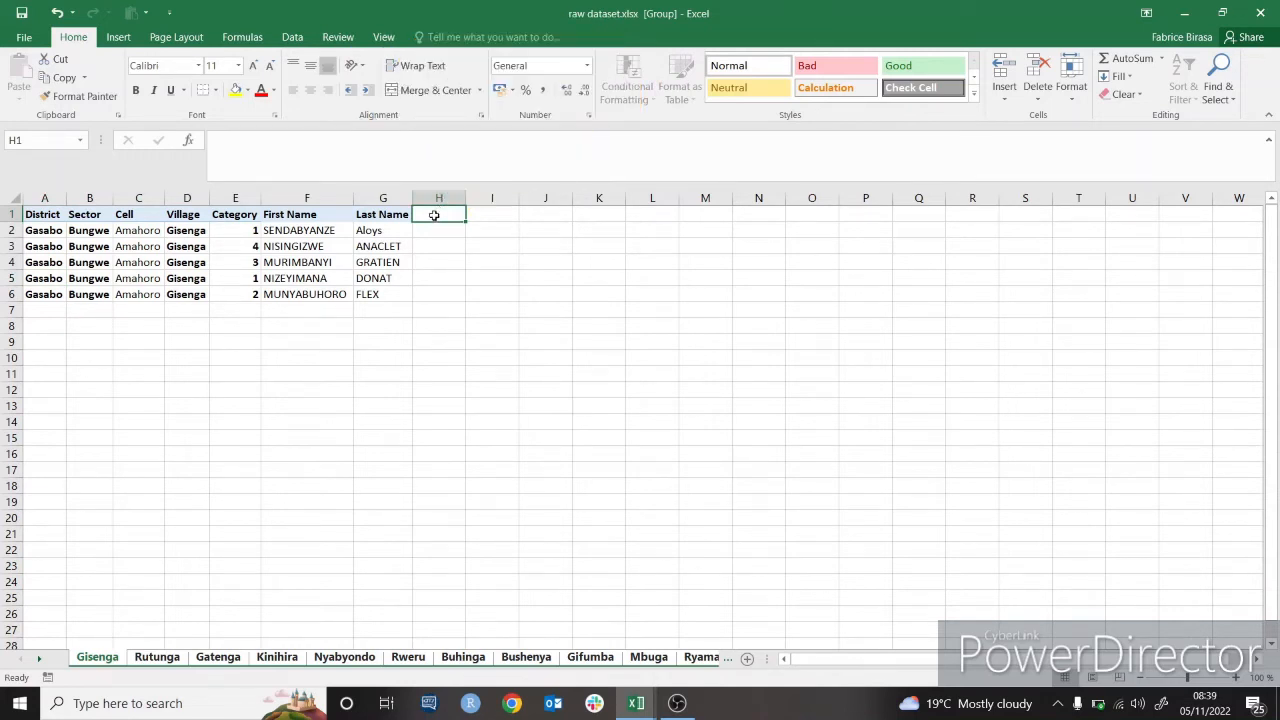
{"action": "type", "text": "Full names"}
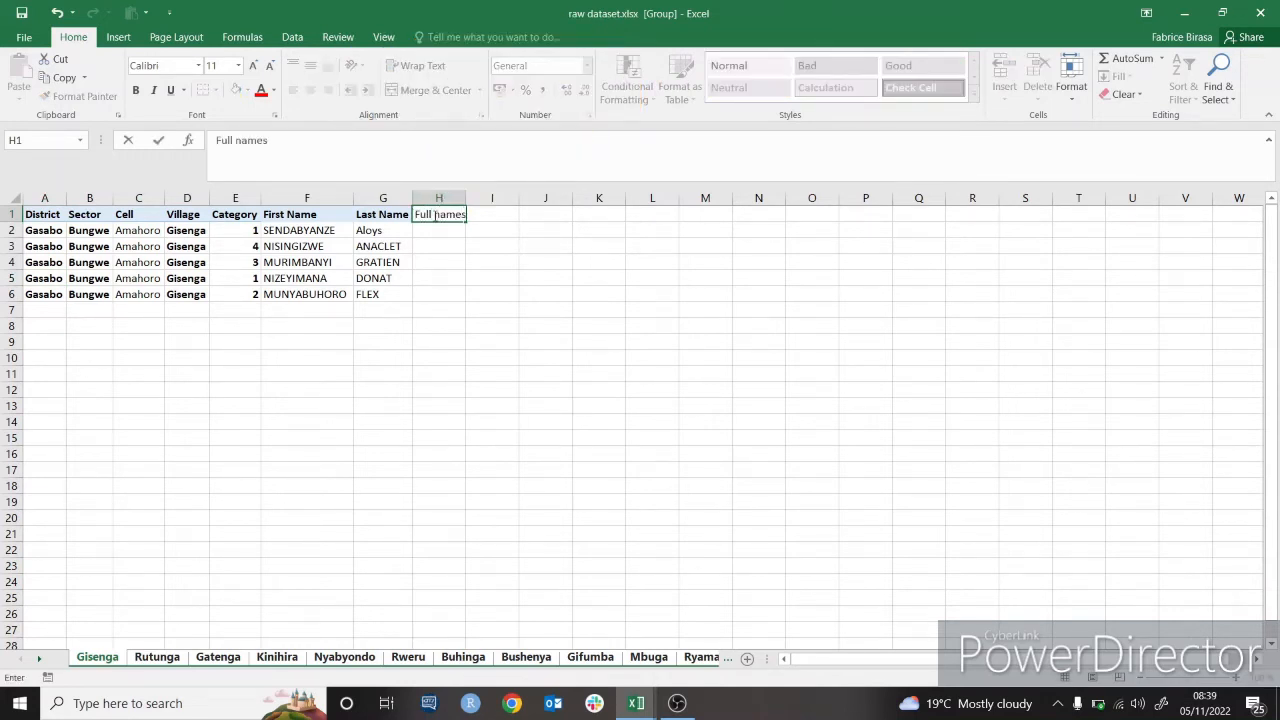
{"action": "key", "text": "Return"}
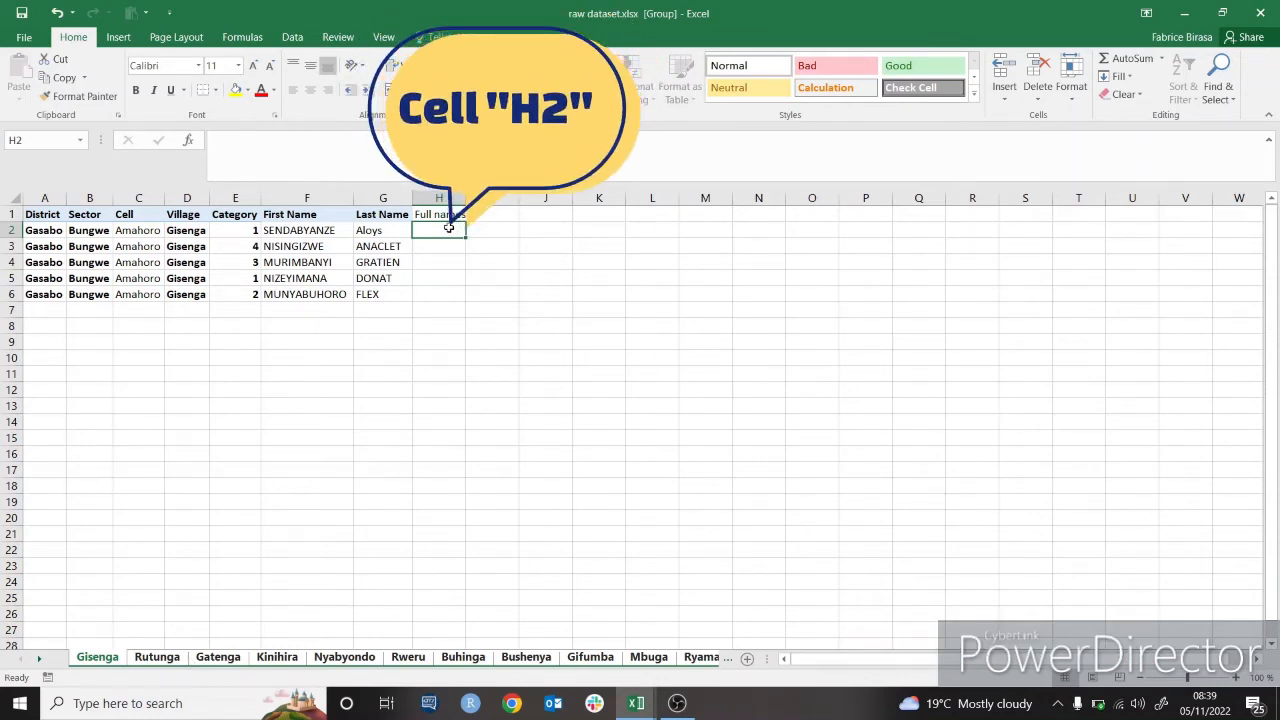
Step: Enter the formula =F2&" "&G2 in cell H2 to join the first and last names
{"action": "type", "text": "="}
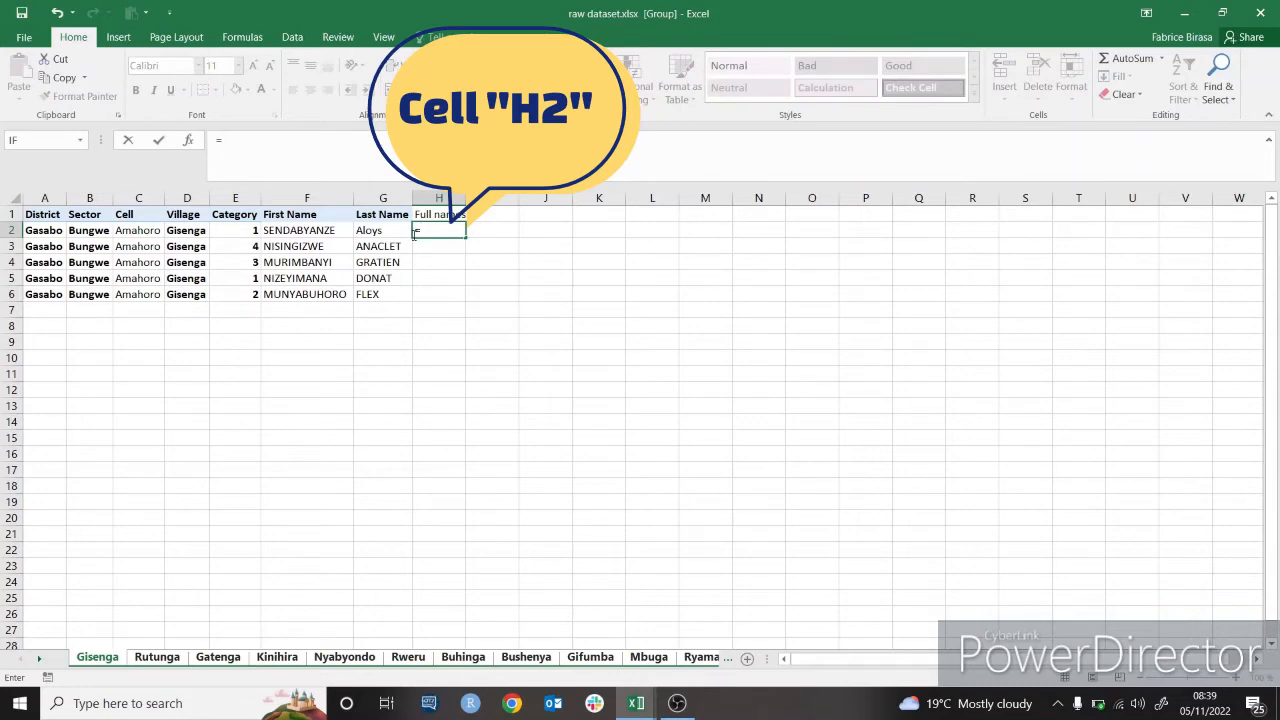
{"action": "left_click", "coordinate": [289, 231]}
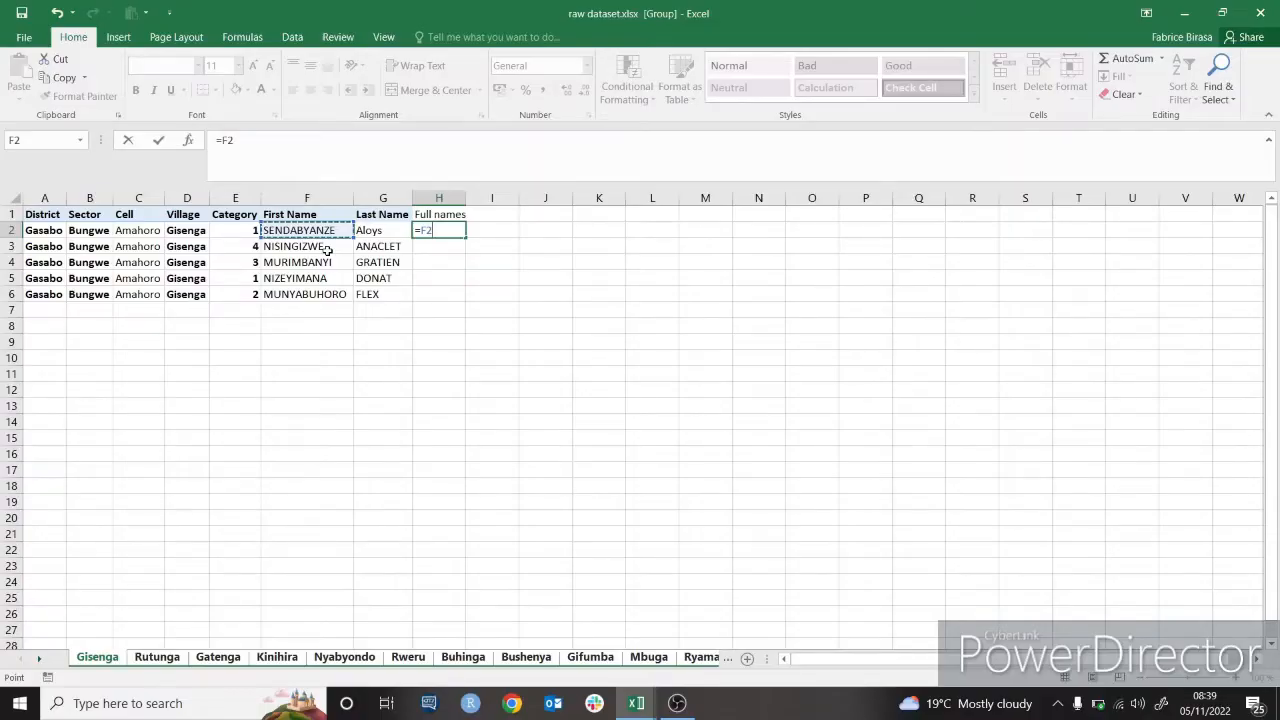
{"action": "type", "text": "&\" \""}
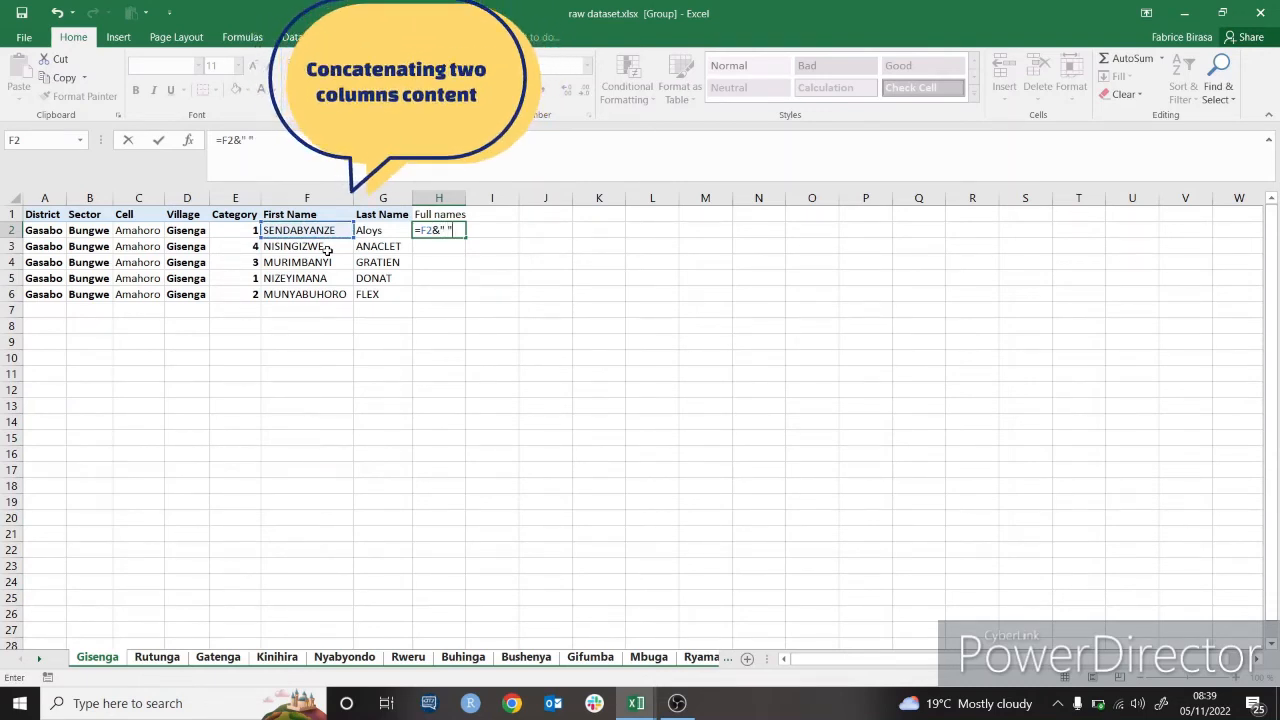
{"action": "type", "text": "&"}
{"action": "left_click", "coordinate": [369, 233]}
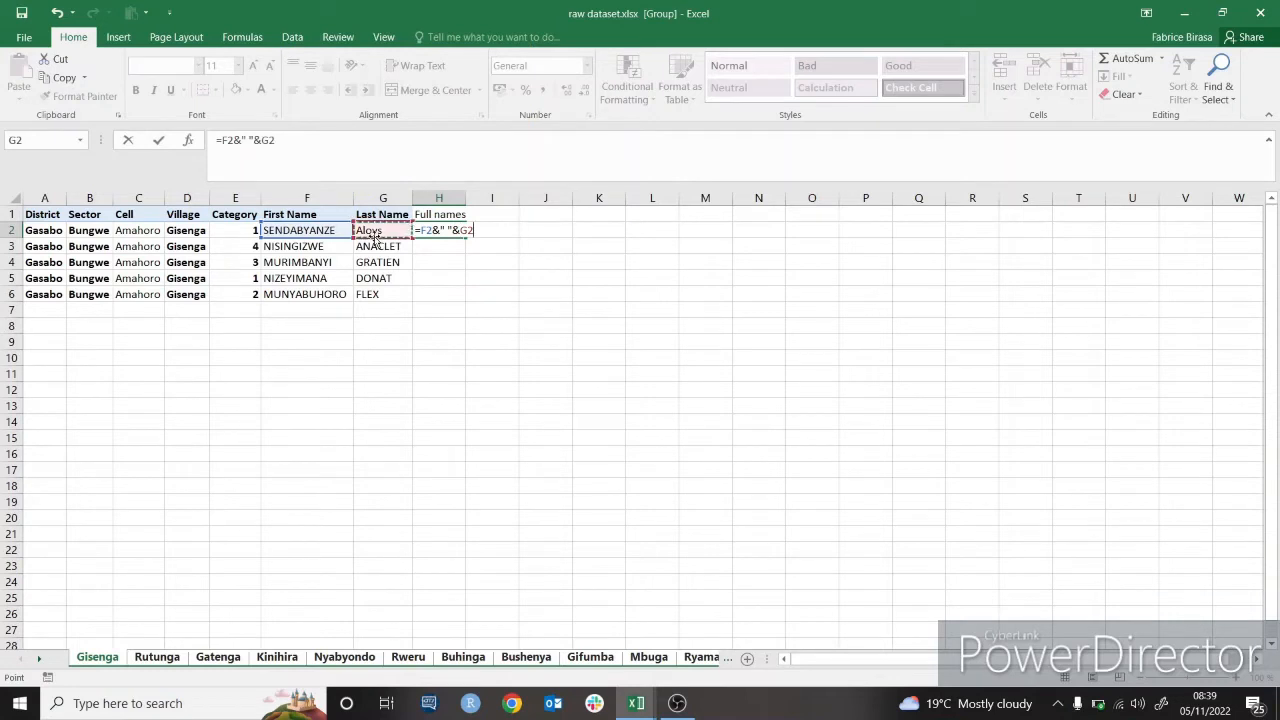
{"action": "key", "text": "Return"}
Step: Fill the H2 formula down to H6 and auto-fit the width of column H to its contents
{"action": "left_click", "coordinate": [455, 230]}
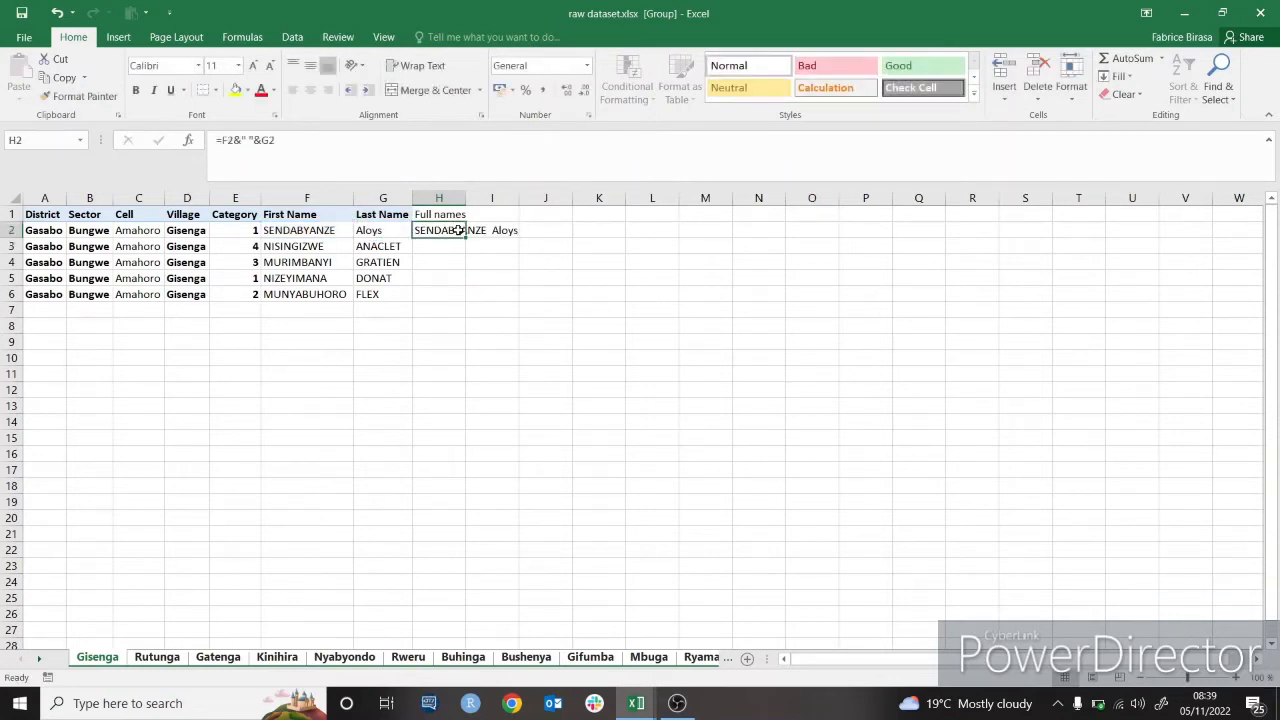
{"action": "double_click", "coordinate": [467, 236]}
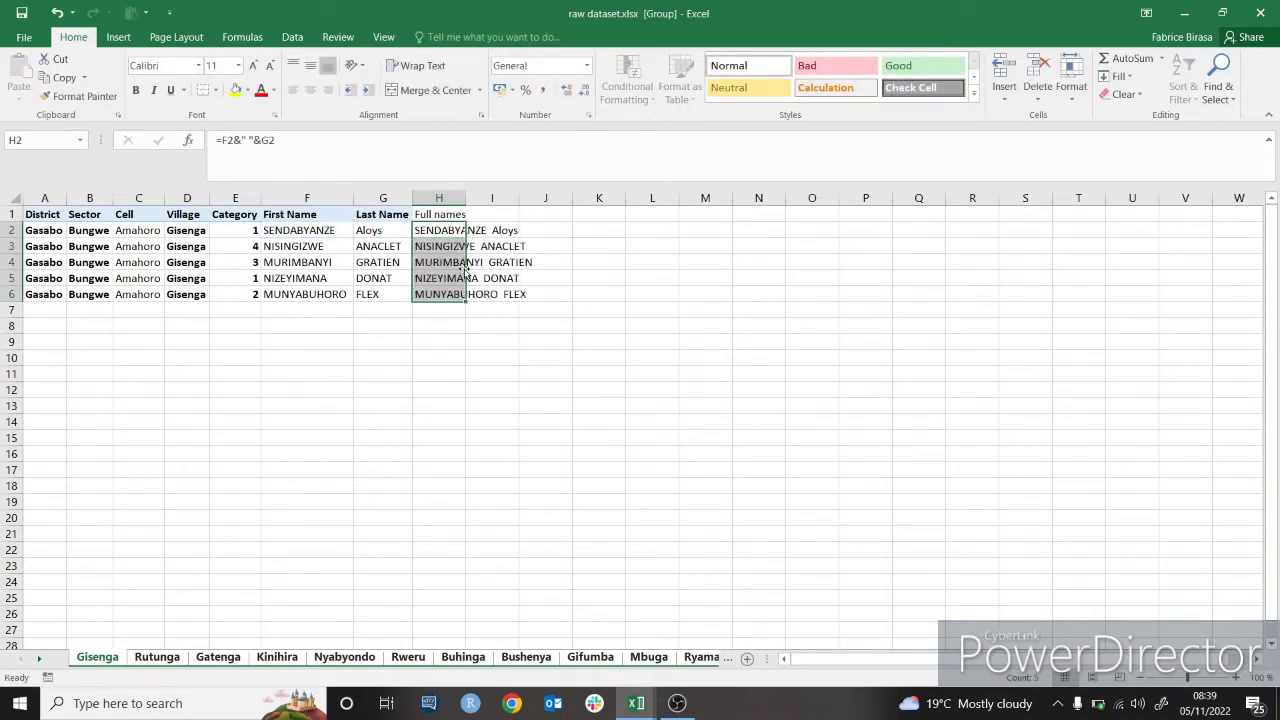
{"action": "double_click", "coordinate": [463, 198]}
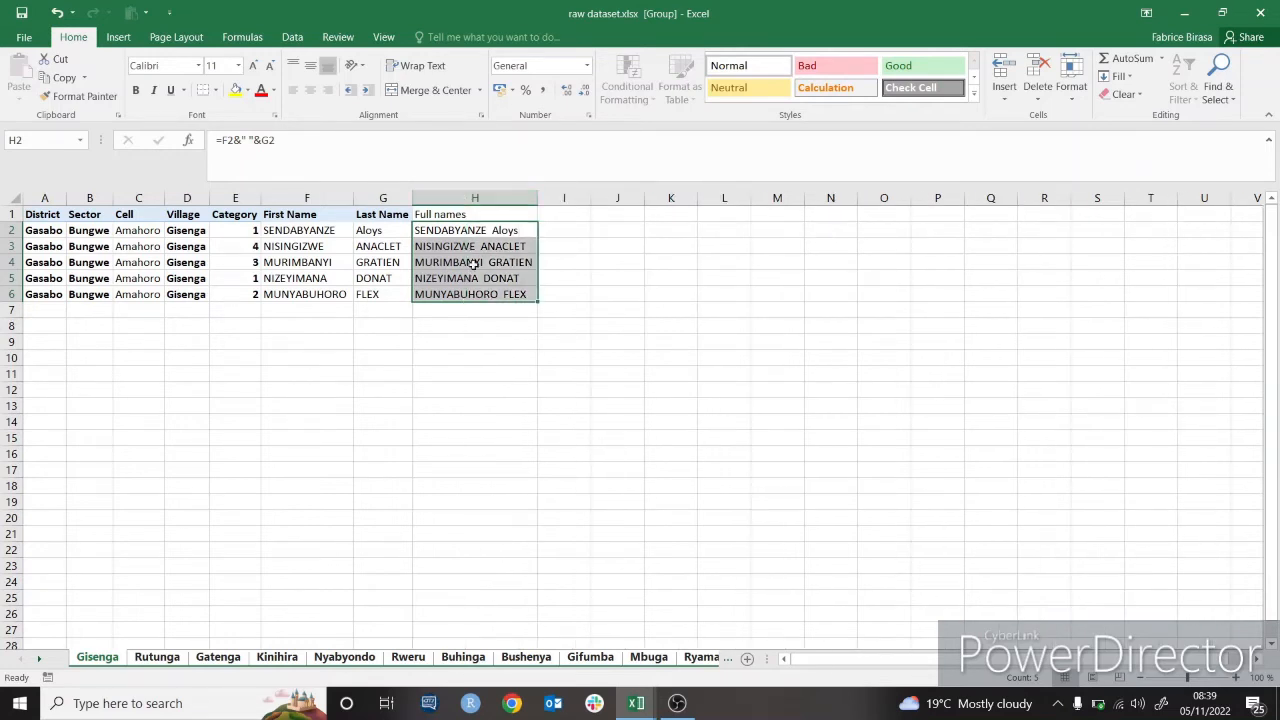
Step: Copy the formatting of the Last Name header in G1 to the Full names header in H1 and save the workbook
{"action": "left_click", "coordinate": [374, 216]}
{"action": "left_click", "coordinate": [80, 96]}
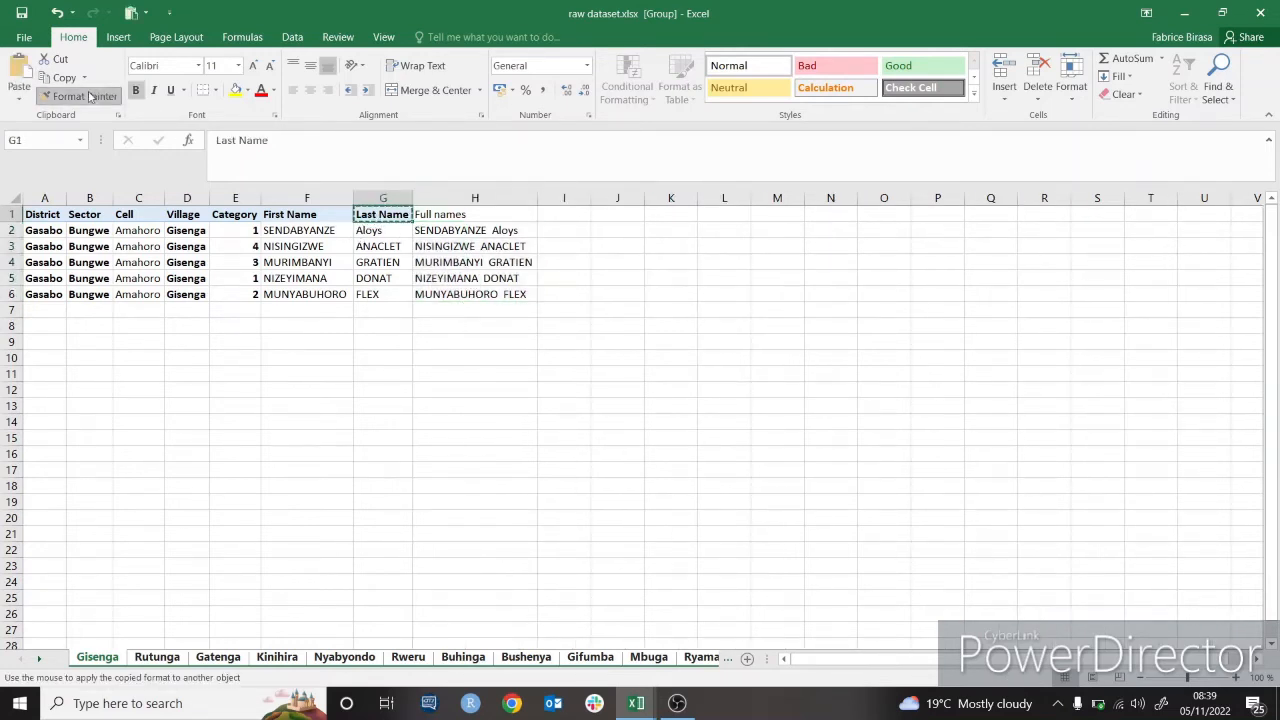
{"action": "left_click", "coordinate": [467, 214]}
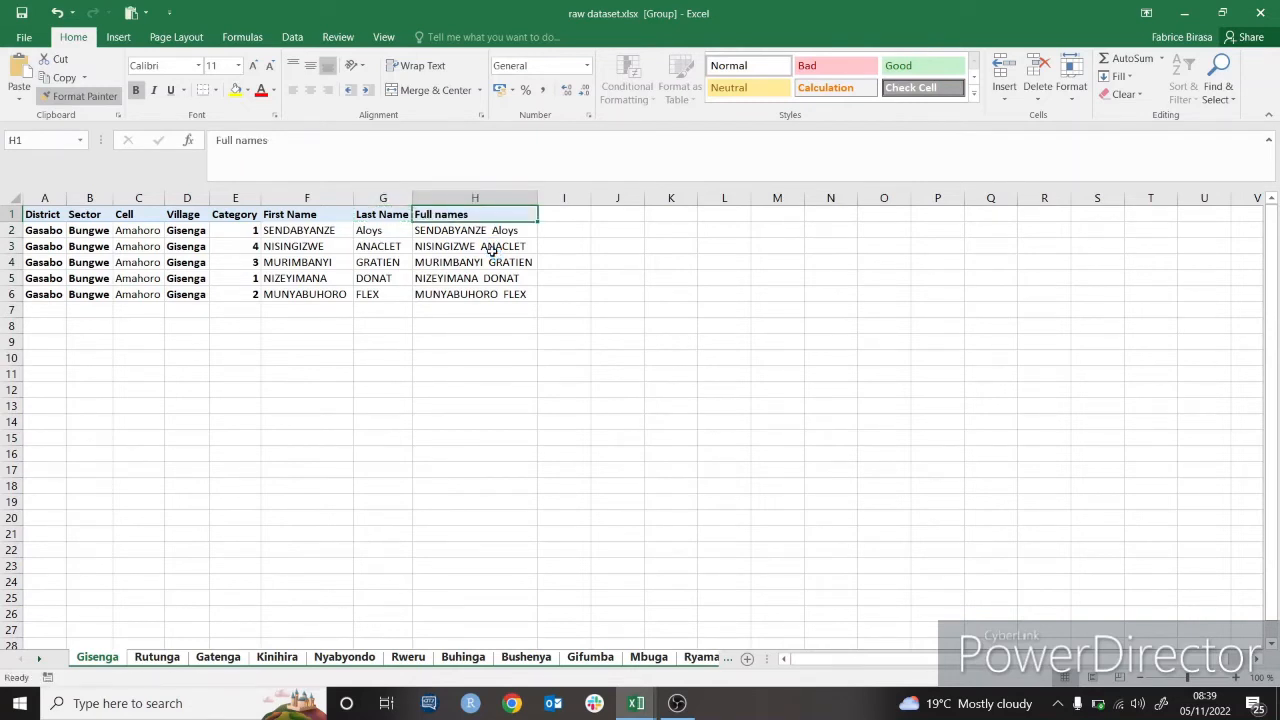
{"action": "key", "text": "ctrl+s"}
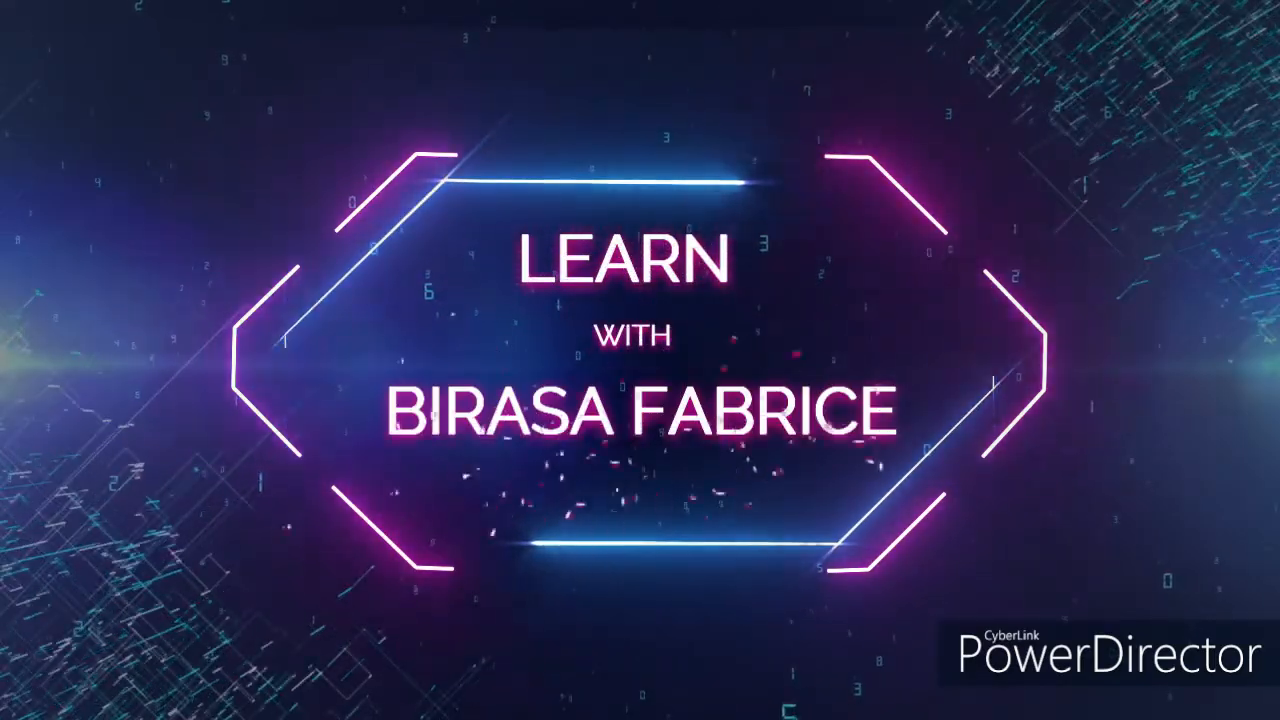
Step: Check the Full names column on the Rutunga, Gatenga, Kinihira and Rweru sheets
{"action": "left_click", "coordinate": [155, 659]}
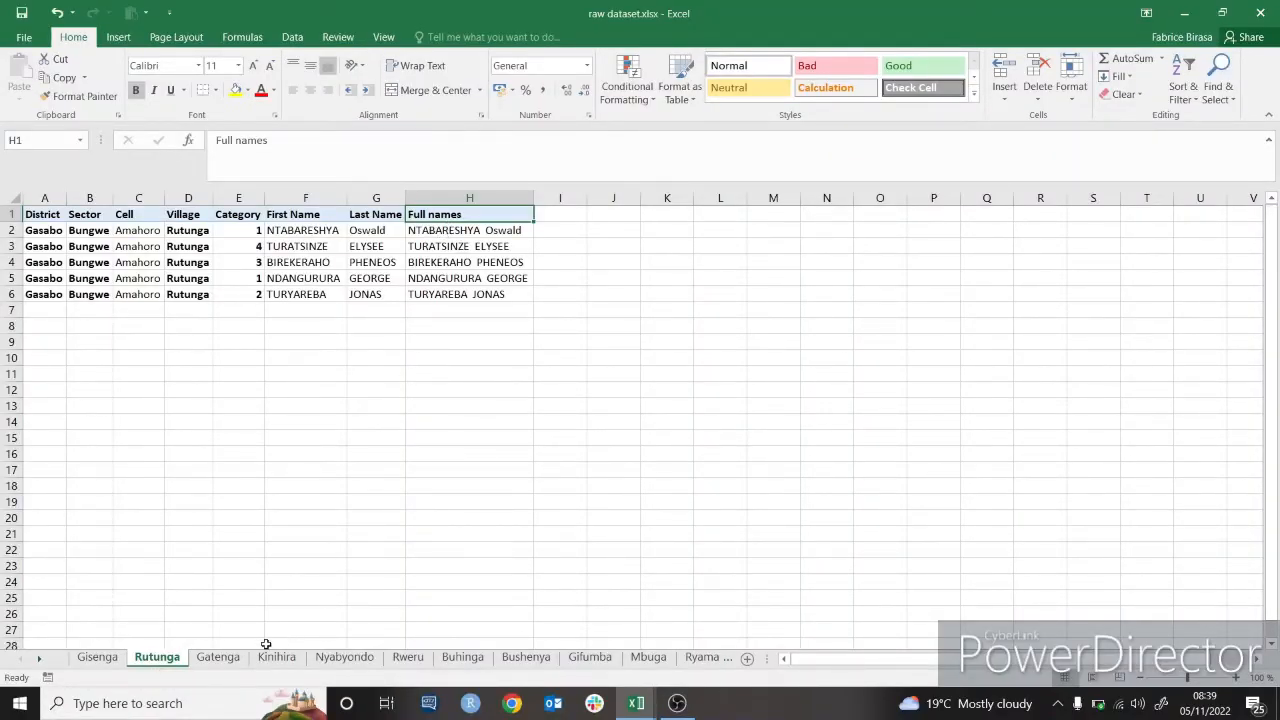
{"action": "left_click", "coordinate": [229, 664]}
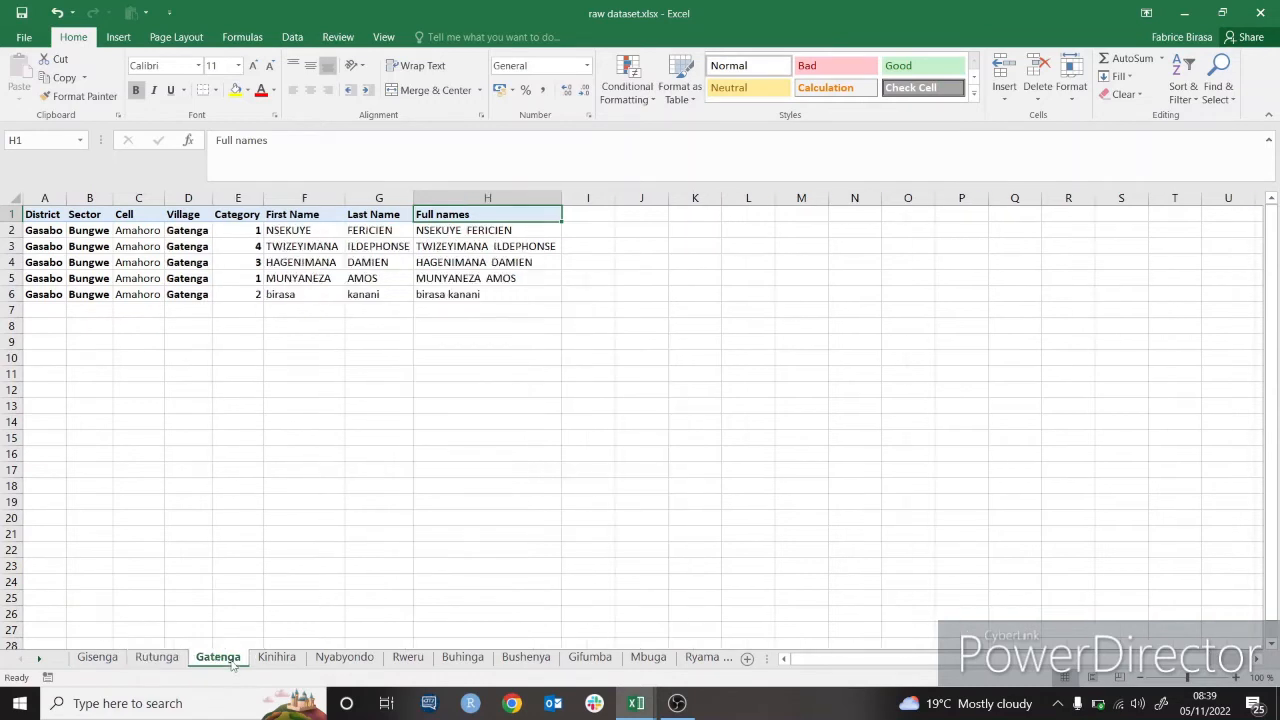
{"action": "left_click", "coordinate": [297, 665]}
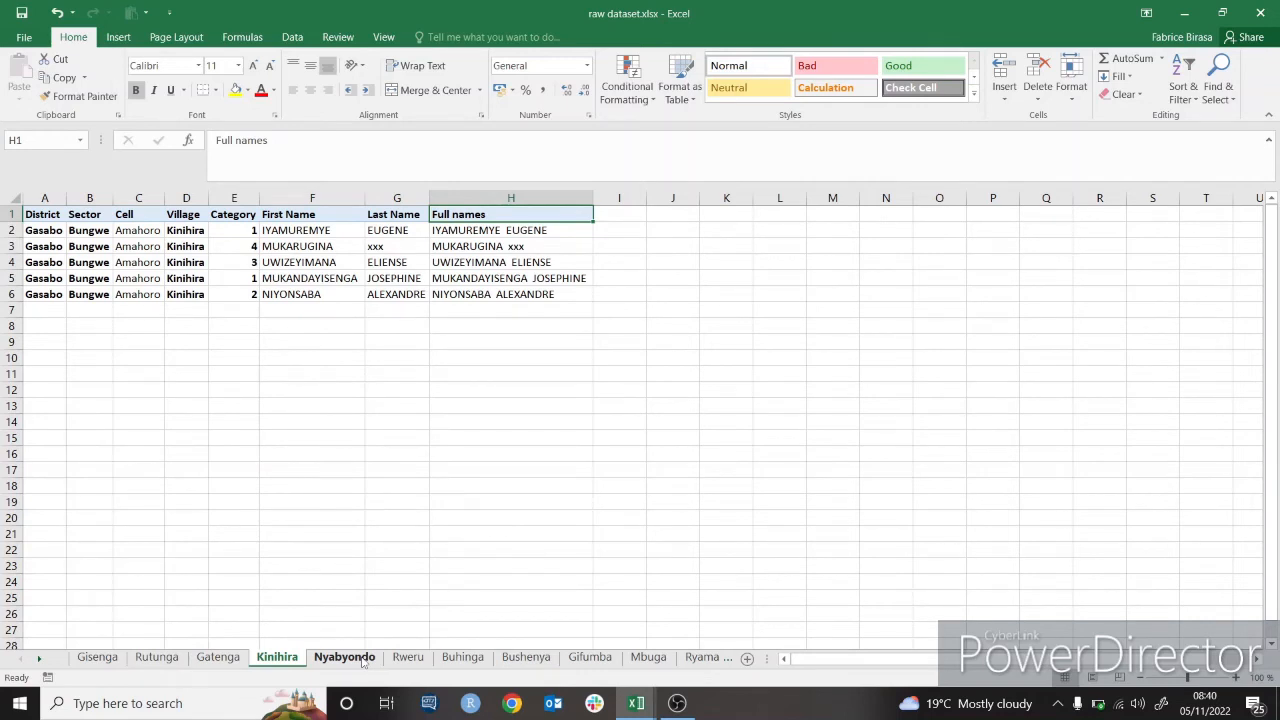
{"action": "left_click", "coordinate": [398, 664]}
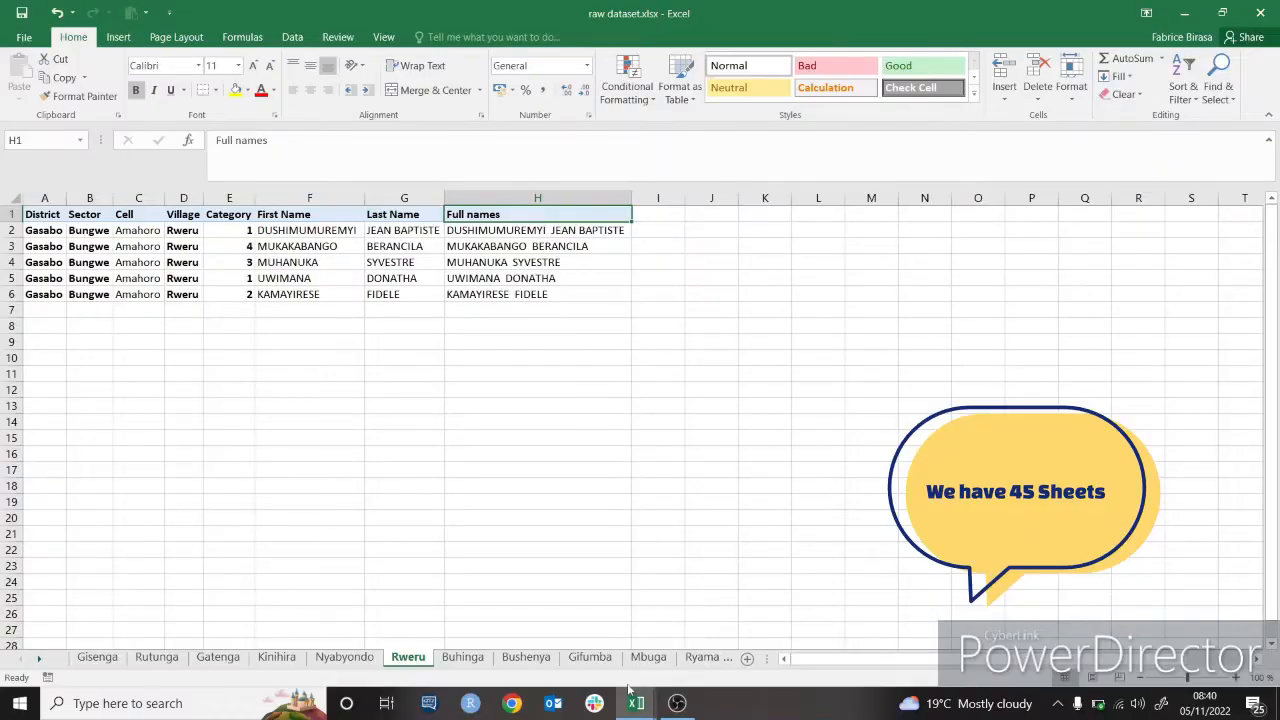
Step: Switch to the Visual Basic editor and run ?sheets.Count in the Immediate window to count the workbook's sheets
{"action": "mouse_move", "coordinate": [636, 703]}
{"action": "left_click", "coordinate": [737, 654]}
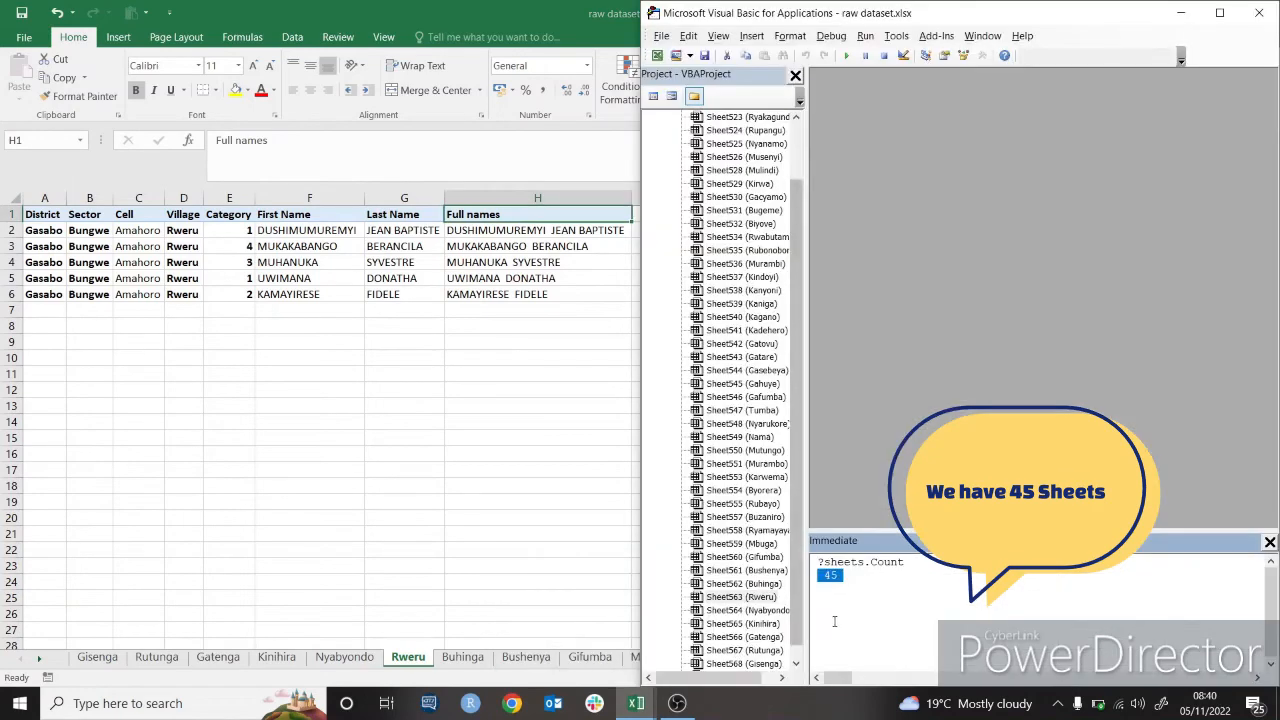
{"action": "left_click", "coordinate": [911, 565]}
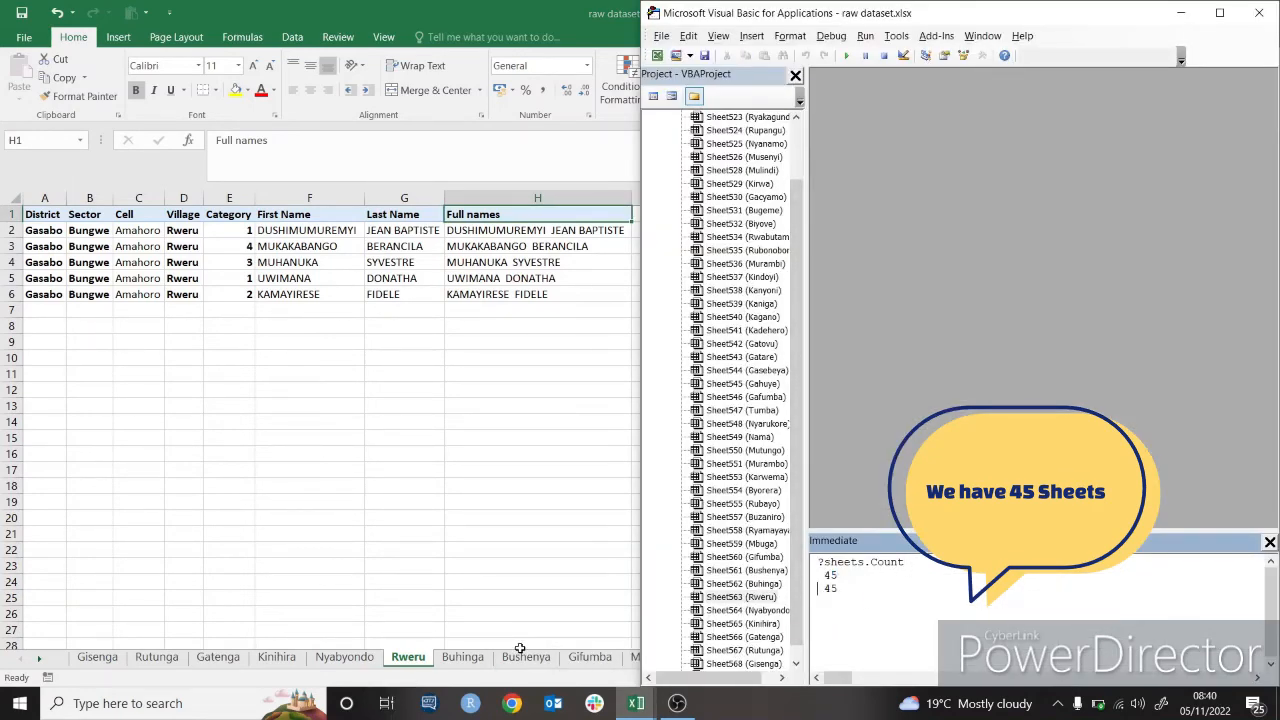
Step: Return to the workbook, check the Full names column on Buhinga, Bushenya and Gifumba, and inspect the formula in H2 of Gifumba
{"action": "left_click", "coordinate": [482, 660]}
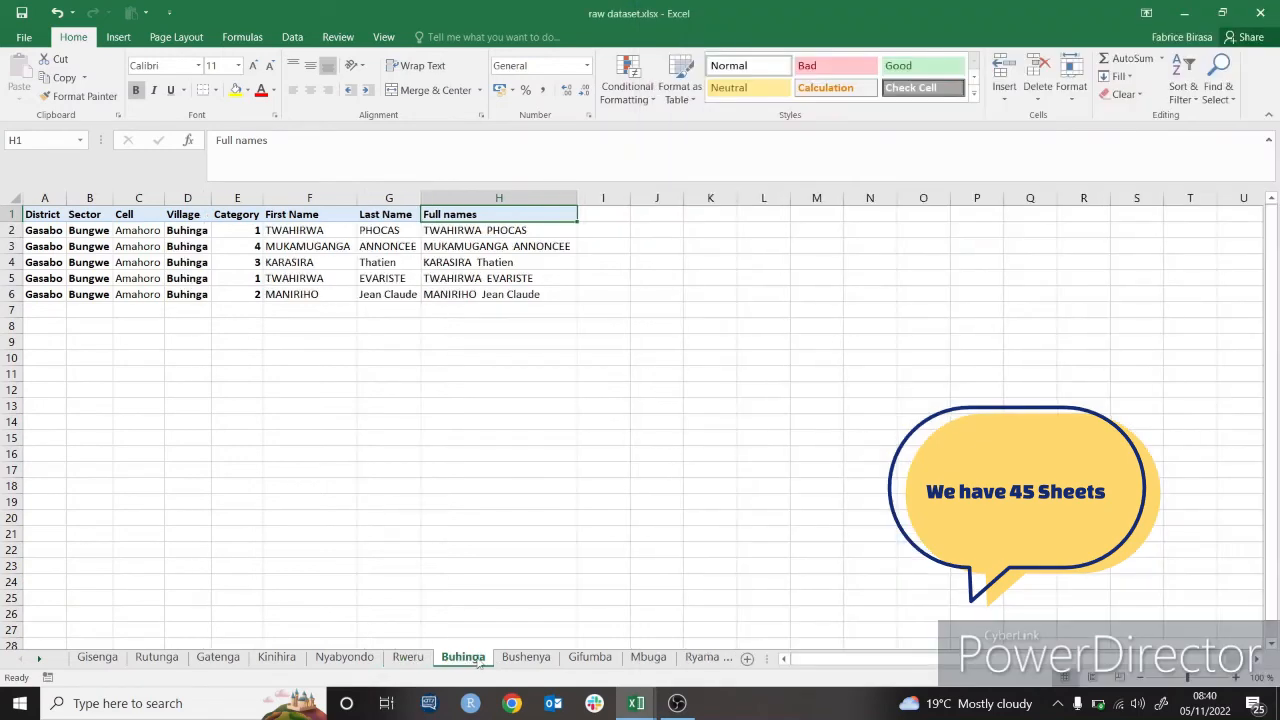
{"action": "left_click", "coordinate": [540, 660]}
{"action": "left_click", "coordinate": [580, 660]}
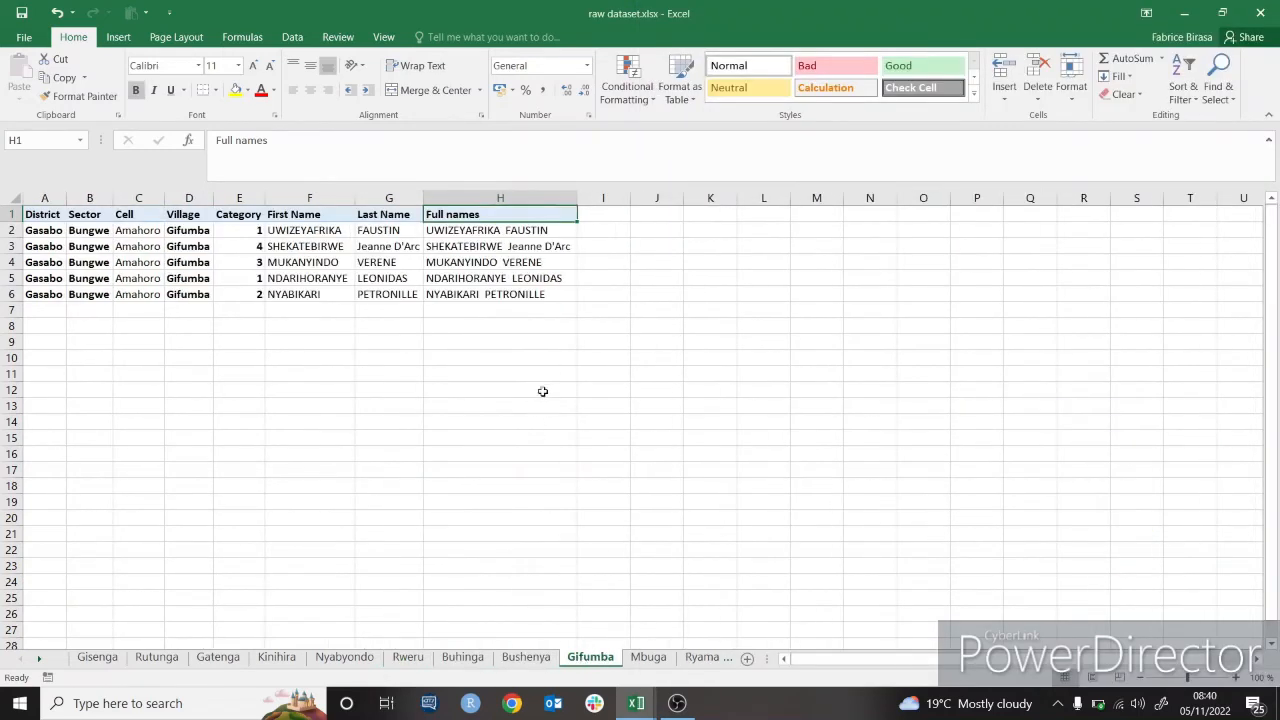
{"action": "left_click", "coordinate": [476, 233]}
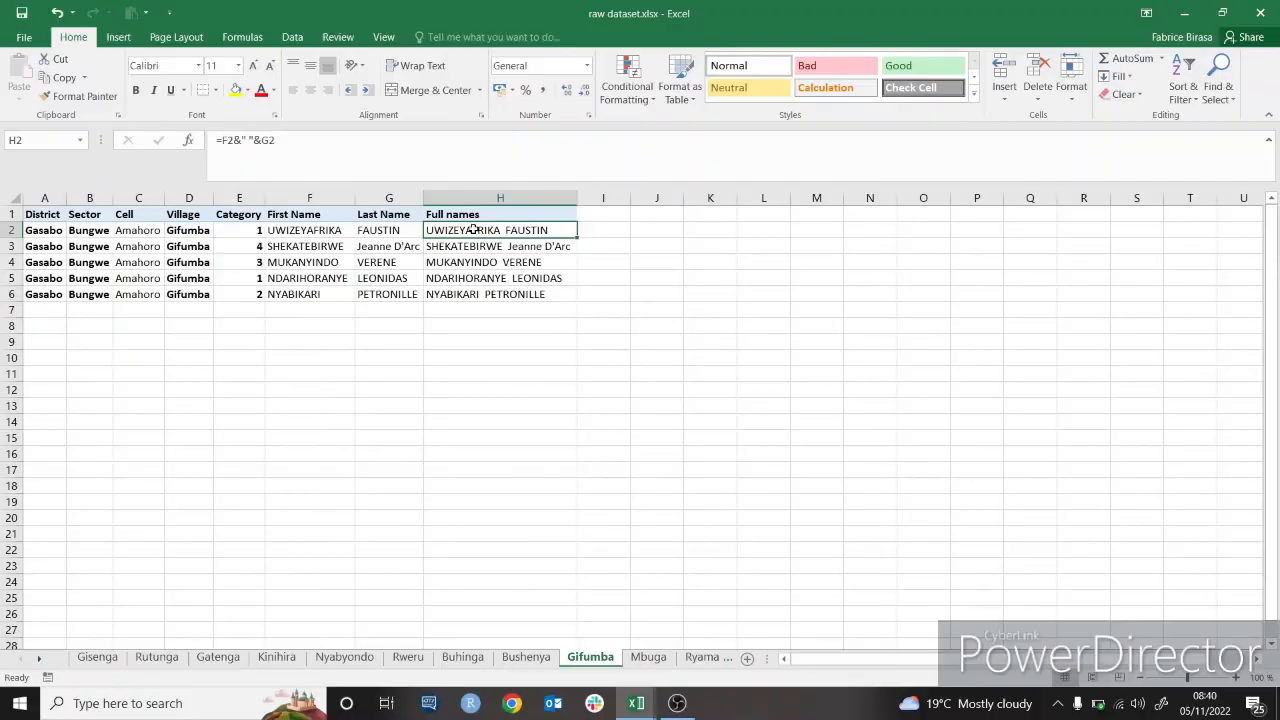